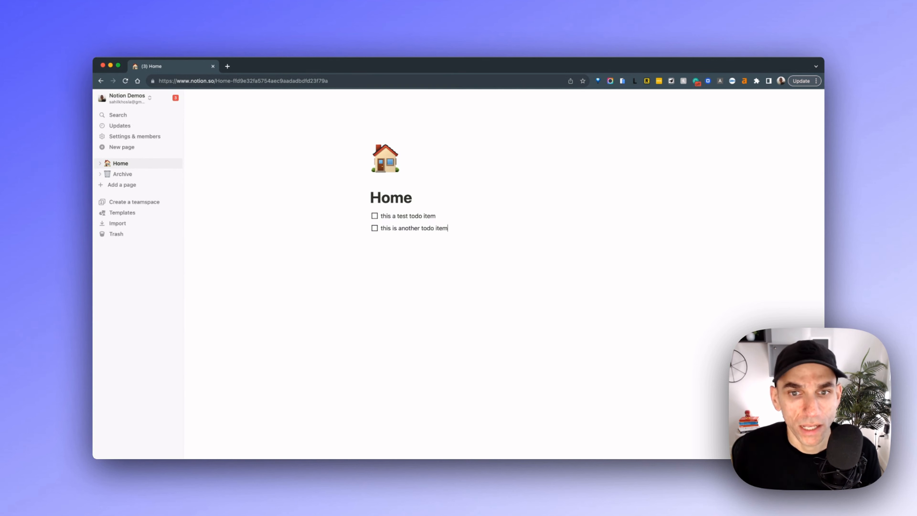
# - Add a small section heading "Pending Tasks" above the two to-do items on the Home page
pyautogui.press('Return')
pyautogui.write('### H')
pyautogui.press('BackSpace')
pyautogui.write('Pending Ta')
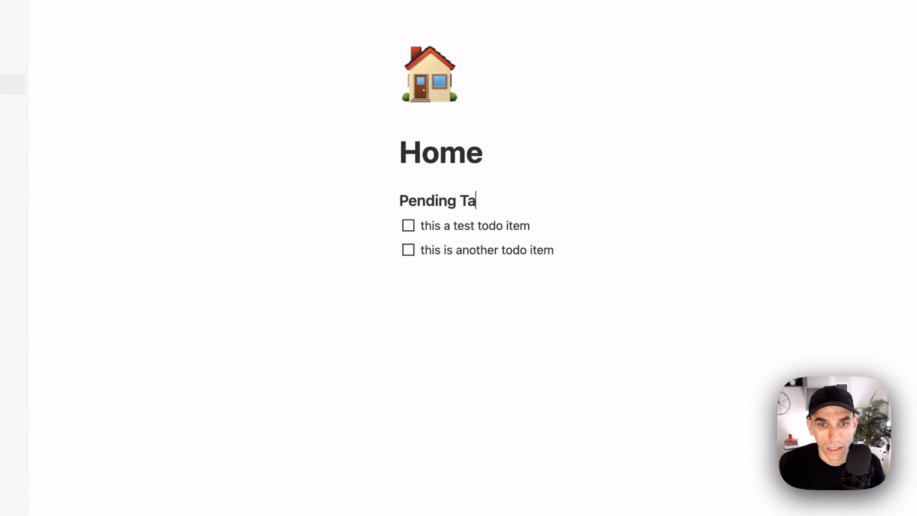
pyautogui.write('sks')
# - Add a small section heading "Done Tasks" below the to-do items, followed by an empty line
pyautogui.click(554, 250)
pyautogui.press('Return')
pyautogui.press('BackSpace')
pyautogui.write('### Done Tasks')
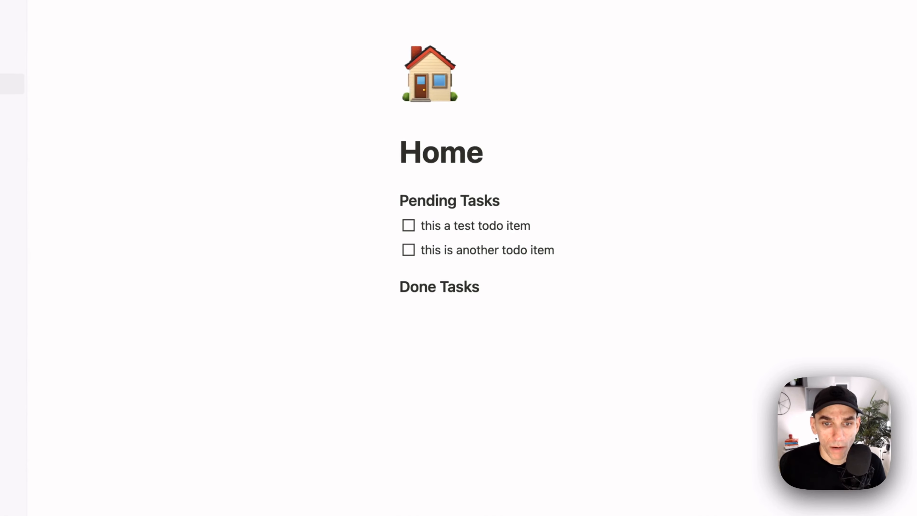
pyautogui.press('Return')
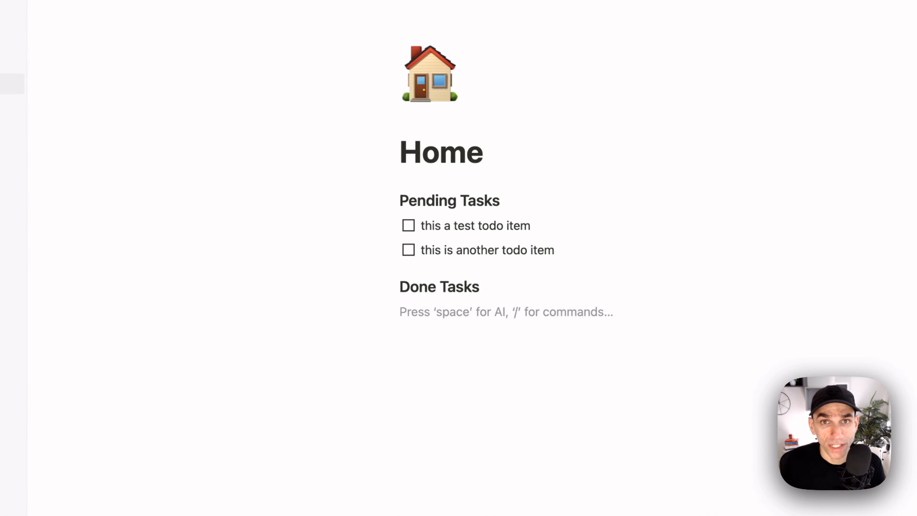
# - Check off both to-do items and move them under the Done Tasks heading, removing the empty line there
pyautogui.click(412, 250)
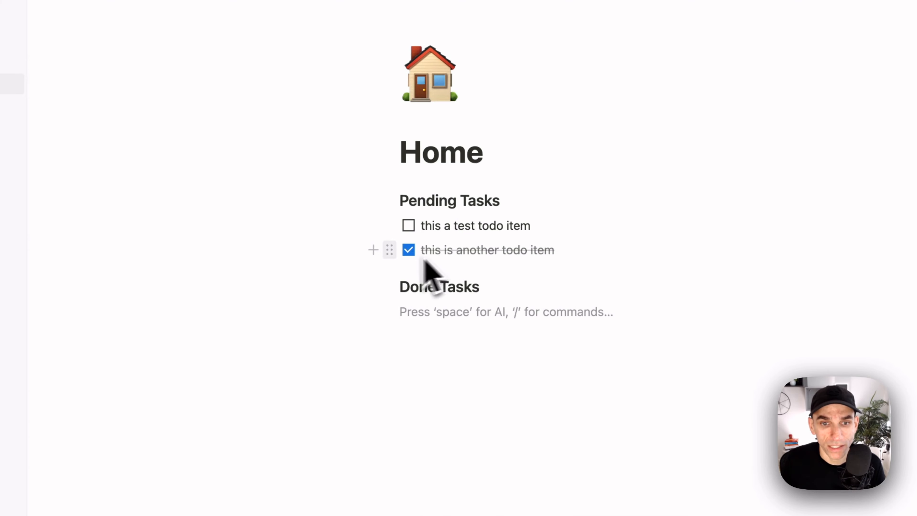
pyautogui.moveTo(389, 250); pyautogui.dragTo(477, 307)
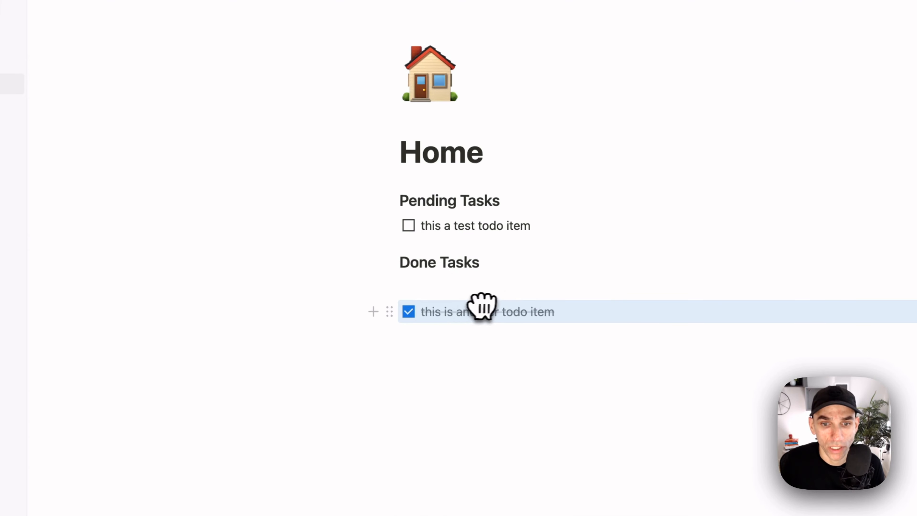
pyautogui.click(493, 289)
pyautogui.press('BackSpace')
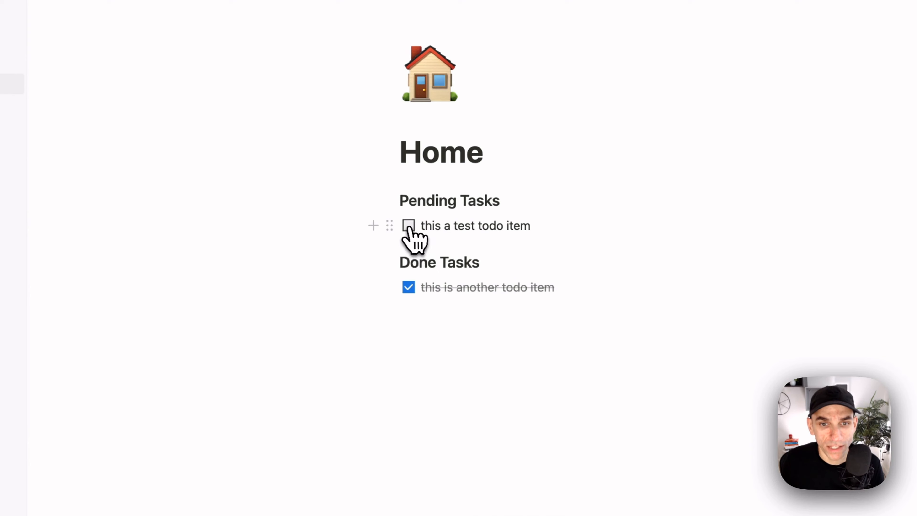
pyautogui.click(409, 226)
pyautogui.moveTo(390, 226); pyautogui.dragTo(407, 296)
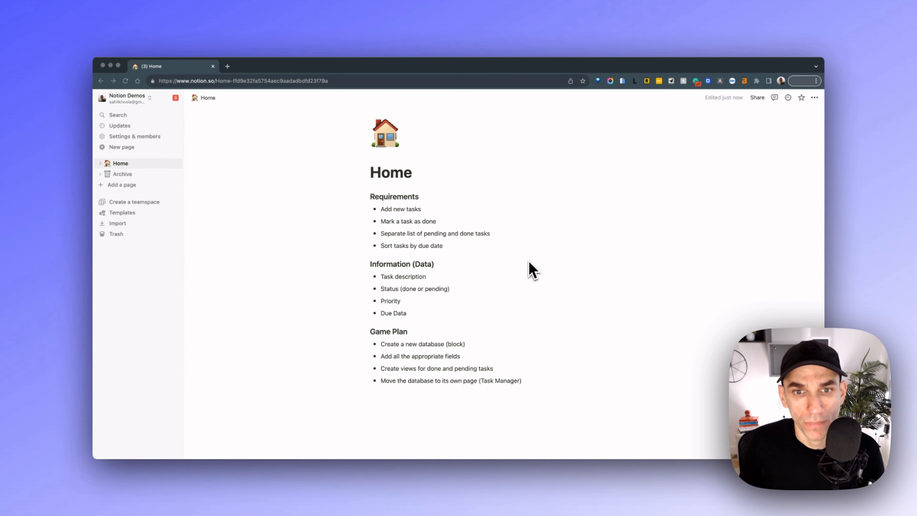
# - Read through the Requirements, Information (Data) and Game Plan lists on the Home page
pyautogui.scroll(-1, 530, 264)
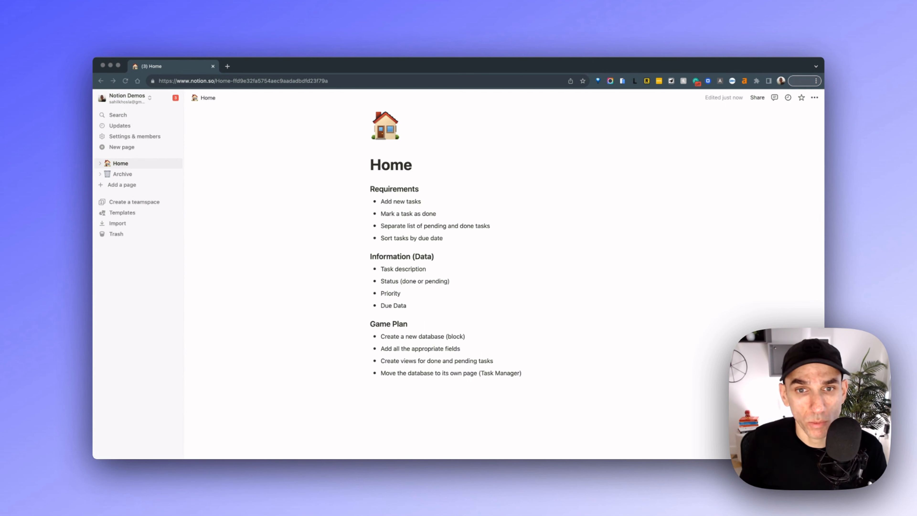
pyautogui.click(437, 201)
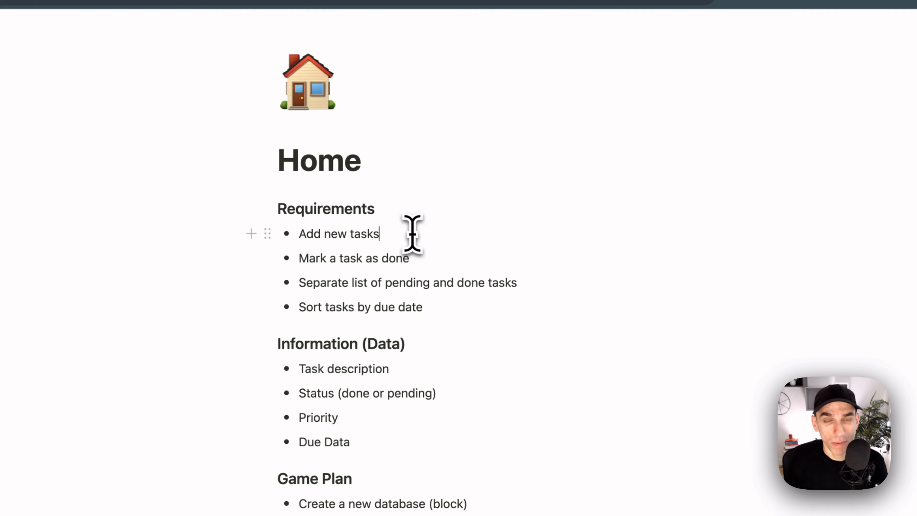
pyautogui.click(415, 255)
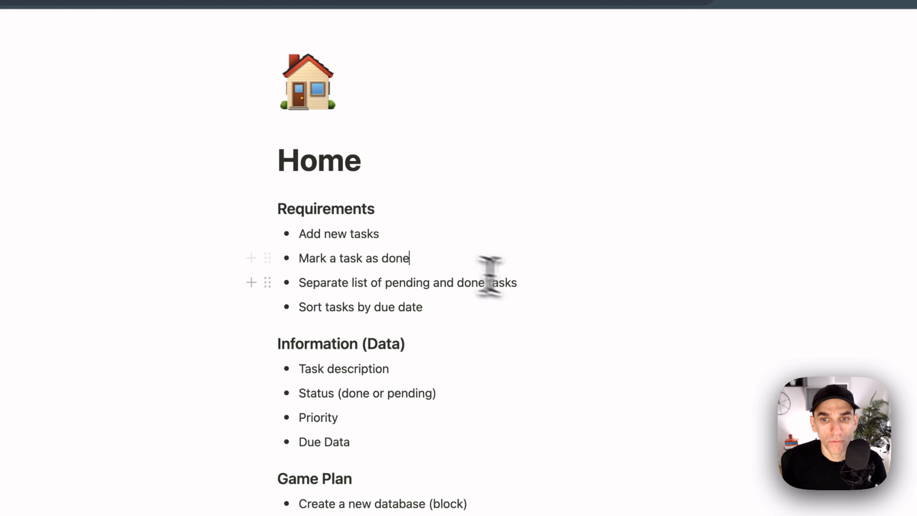
pyautogui.click(548, 284)
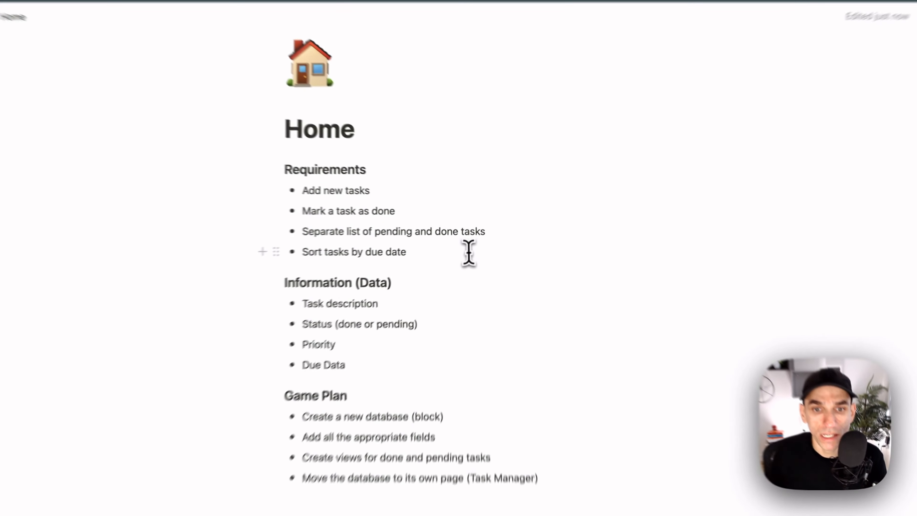
pyautogui.click(480, 239)
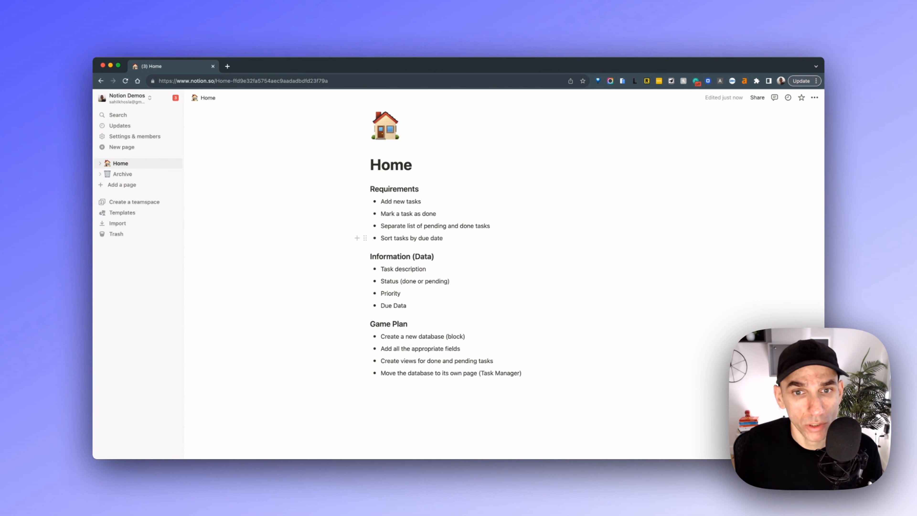
pyautogui.scroll(-1, 446, 253)
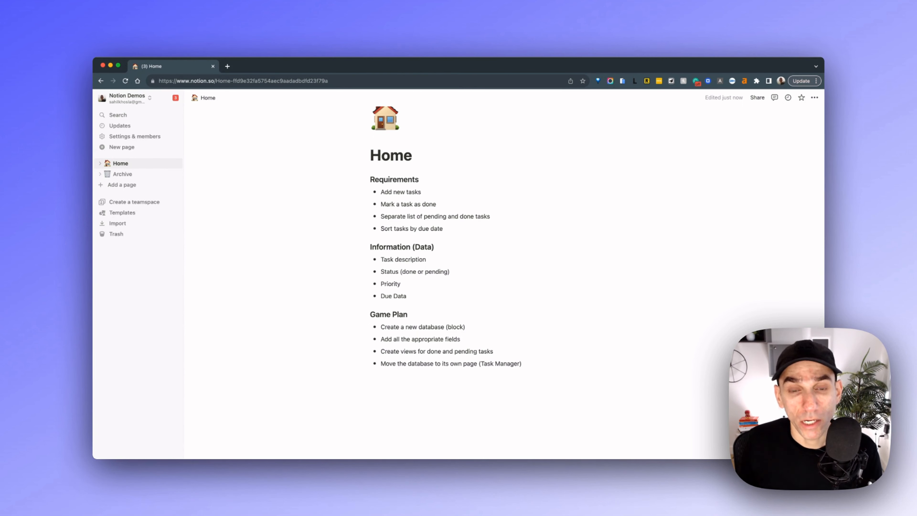
pyautogui.scroll(-1, 597, 237)
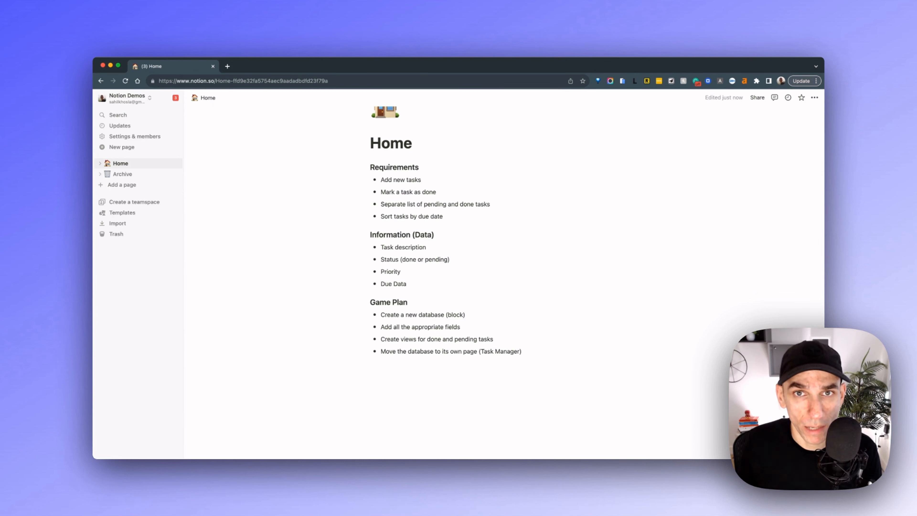
pyautogui.scroll(-1, 445, 231)
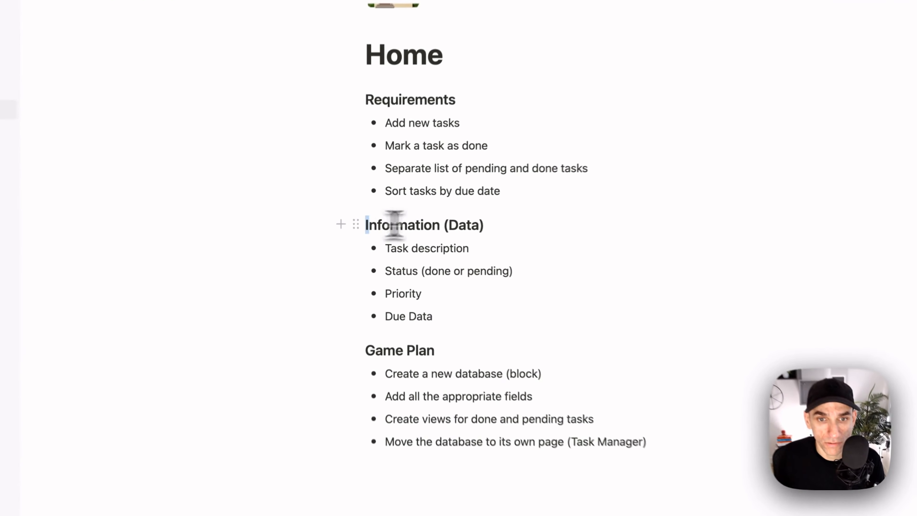
pyautogui.moveTo(370, 225); pyautogui.dragTo(439, 225)
pyautogui.click(520, 249)
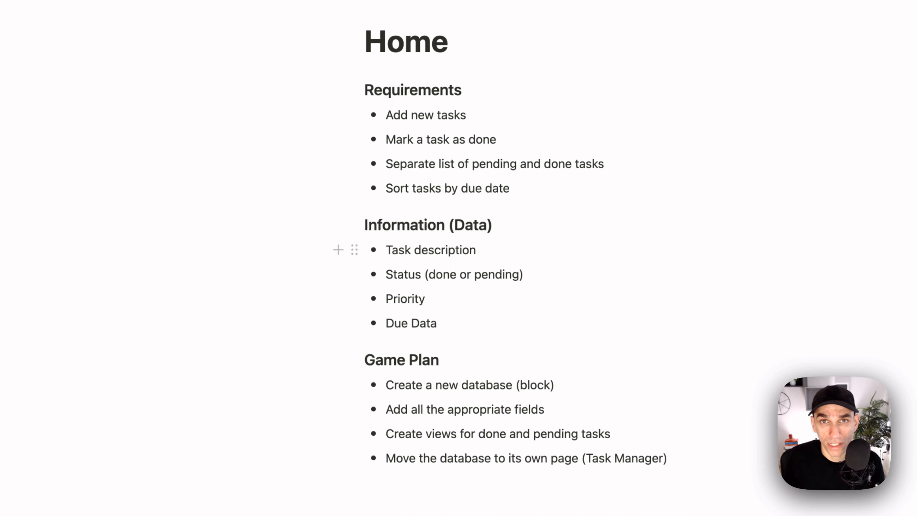
pyautogui.click(533, 268)
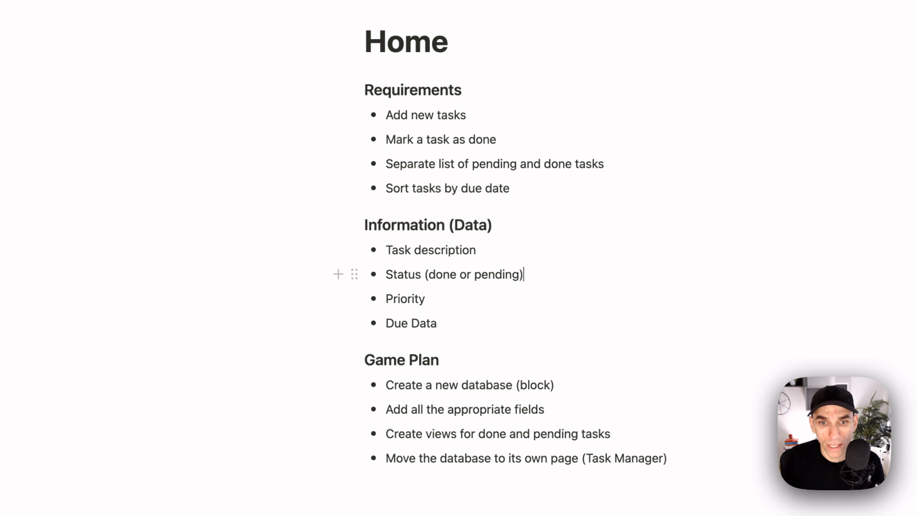
pyautogui.click(488, 296)
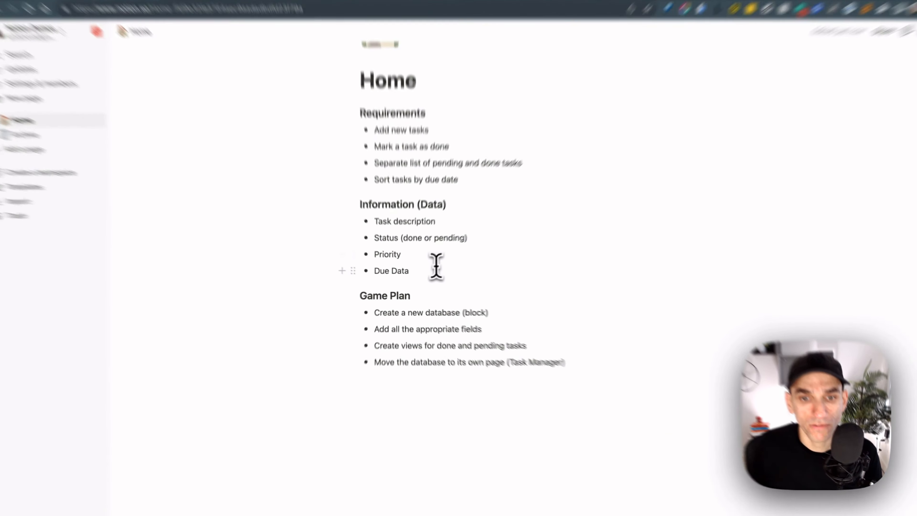
pyautogui.click(436, 268)
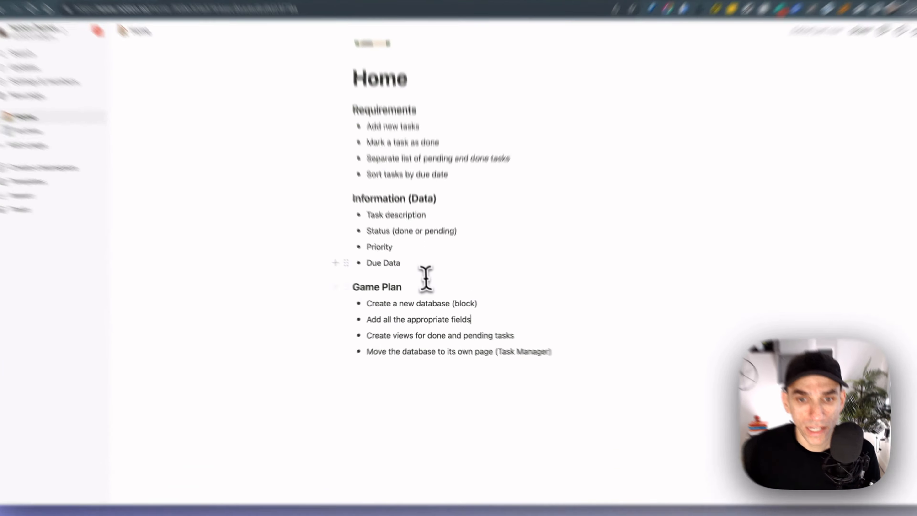
pyautogui.moveTo(423, 285); pyautogui.dragTo(378, 242)
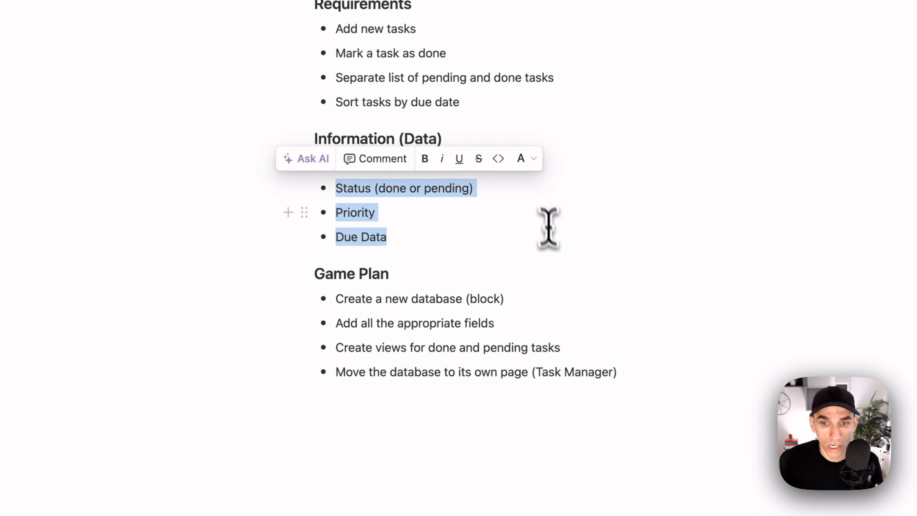
pyautogui.click(580, 346)
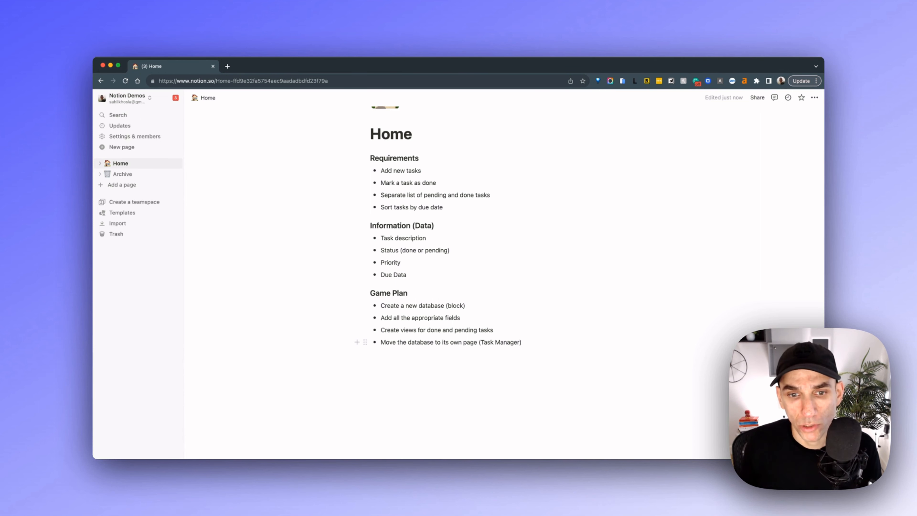
# - Make room below the Game Plan list with new empty lines, then remove the surplus ones
pyautogui.press('Return')
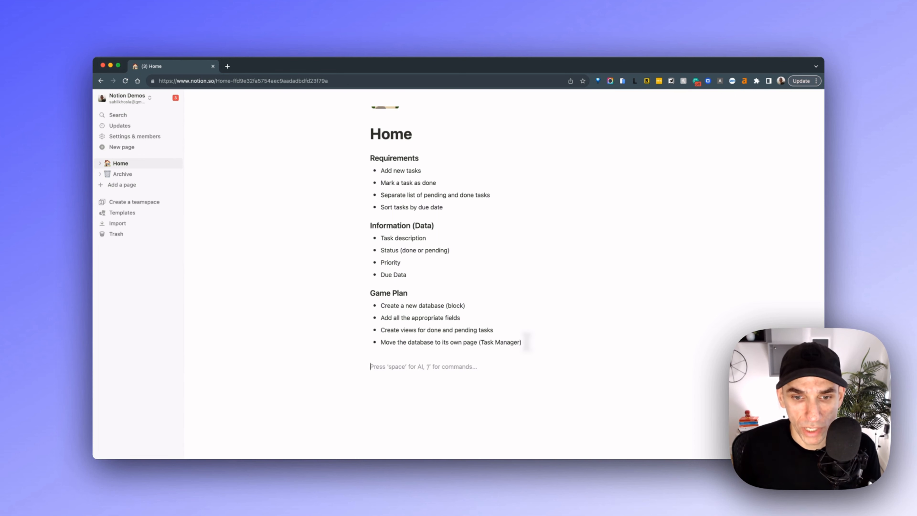
pyautogui.scroll(-1, 526, 317)
pyautogui.press('Return')
pyautogui.press('Return')
pyautogui.press('Return')
pyautogui.press('Return')
pyautogui.press('Return')
pyautogui.scroll(-2, 525, 317)
pyautogui.press('Return')
pyautogui.press('Return')
pyautogui.press('Return')
pyautogui.press('Return')
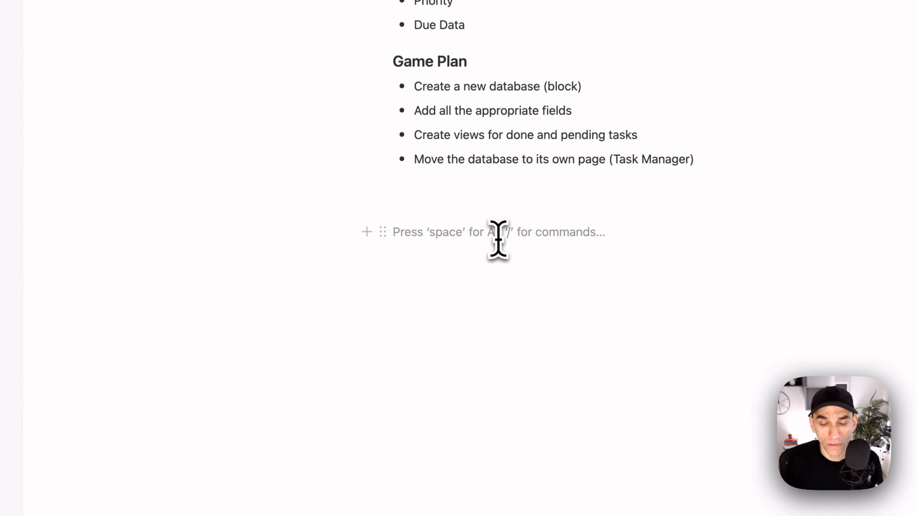
pyautogui.press('BackSpace')
pyautogui.press('BackSpace')
pyautogui.press('BackSpace')
pyautogui.press('BackSpace')
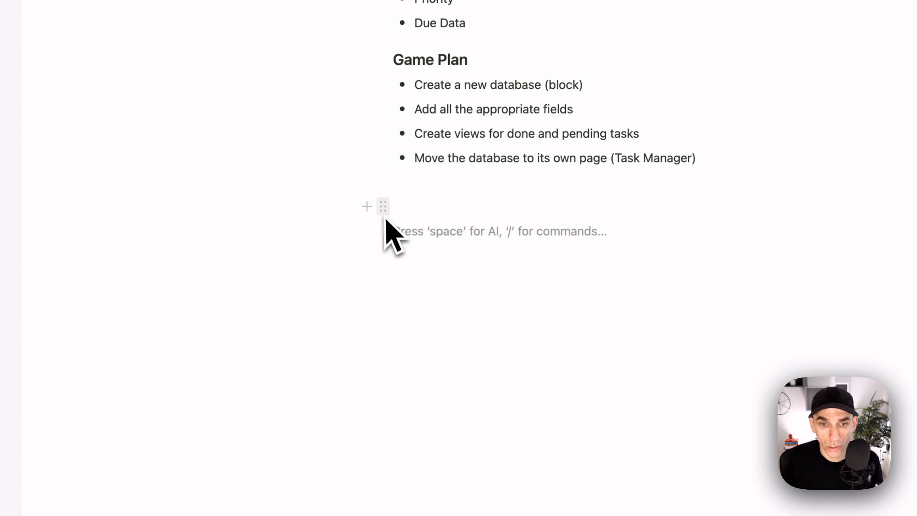
pyautogui.click(419, 208)
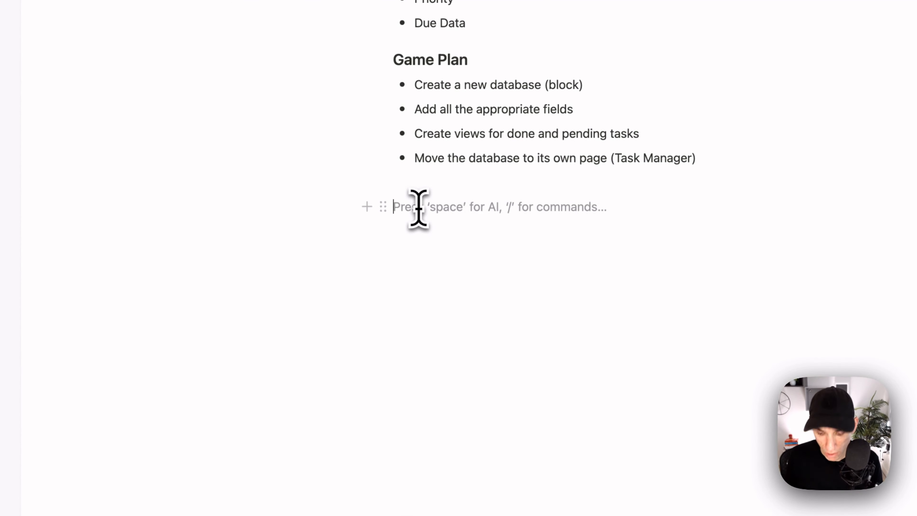
# - Insert a new inline database on the empty line below the Game Plan list
pyautogui.write('/')
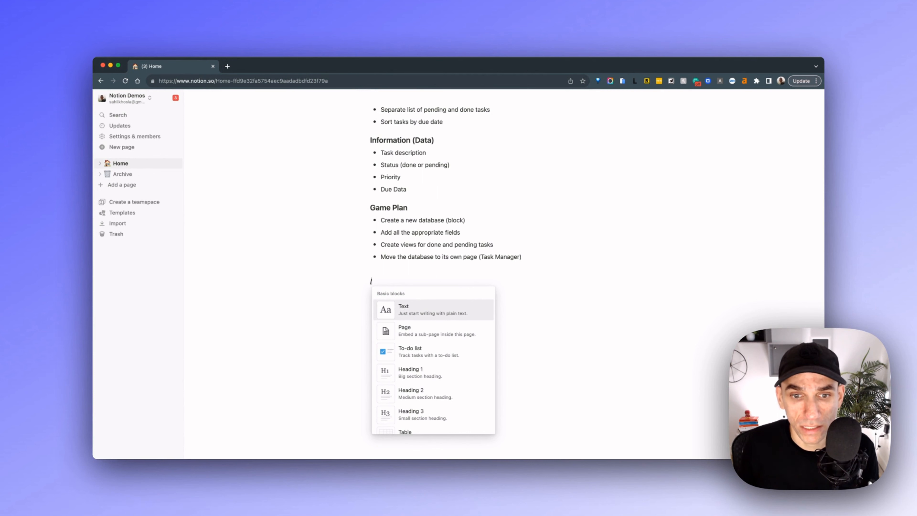
pyautogui.write('datab')
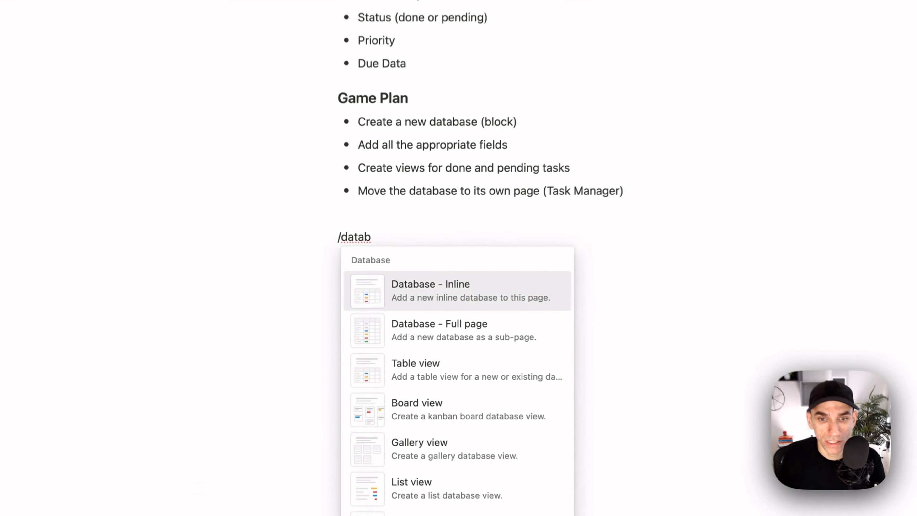
pyautogui.click(429, 313)
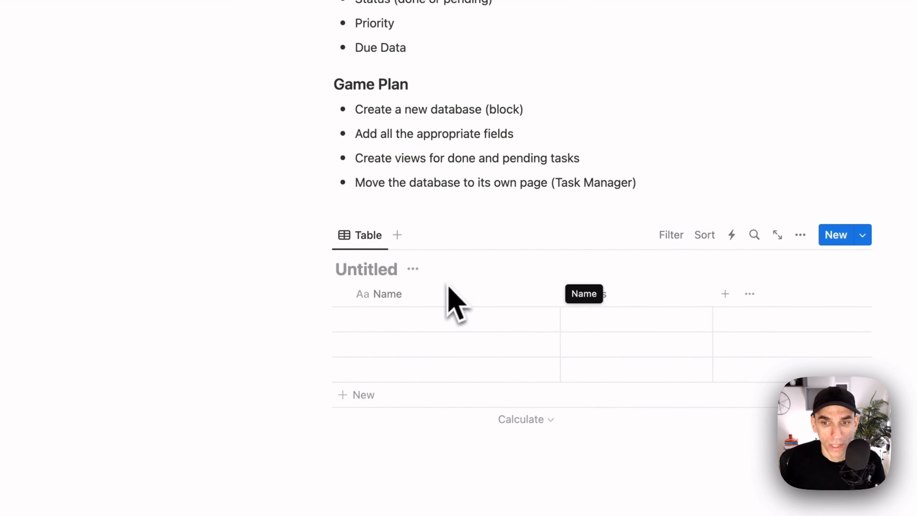
# - Title the new inline database "Tasks DB"
pyautogui.scroll(-2, 466, 264)
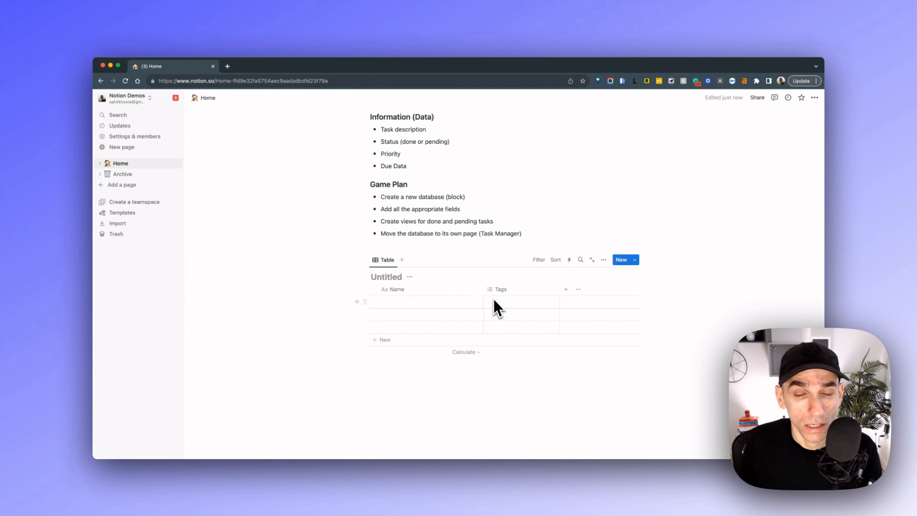
pyautogui.scroll(5, 491, 303)
pyautogui.scroll(-5, 450, 272)
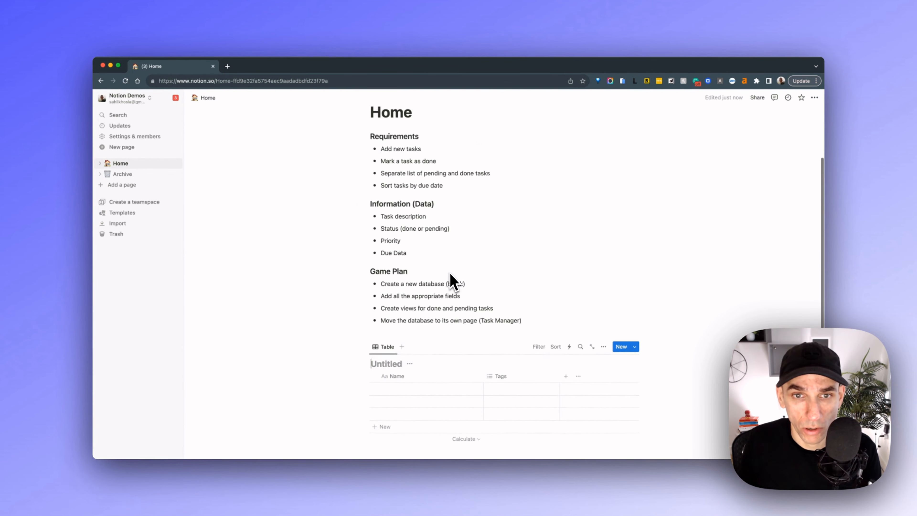
pyautogui.scroll(-1, 453, 281)
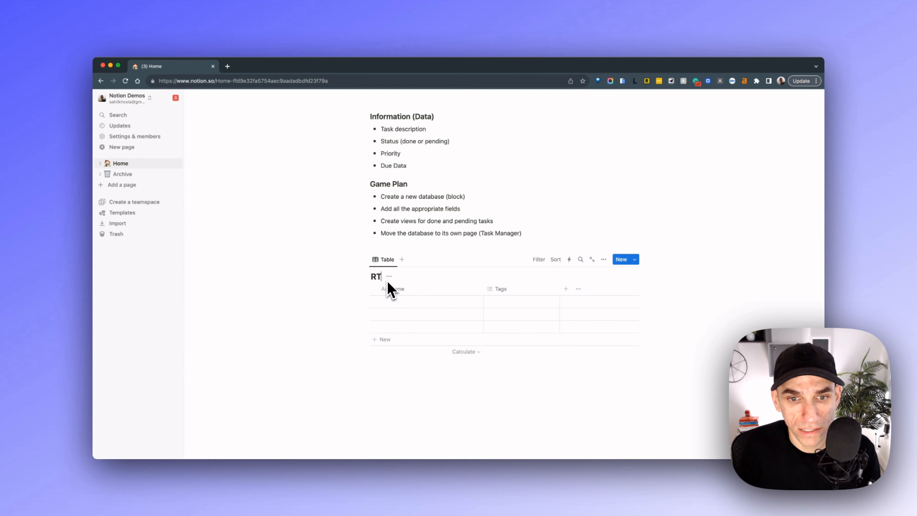
pyautogui.write('TAA')
pyautogui.press('BackSpace')
pyautogui.press('BackSpace')
pyautogui.press('capslock')
pyautogui.write('asks DB')
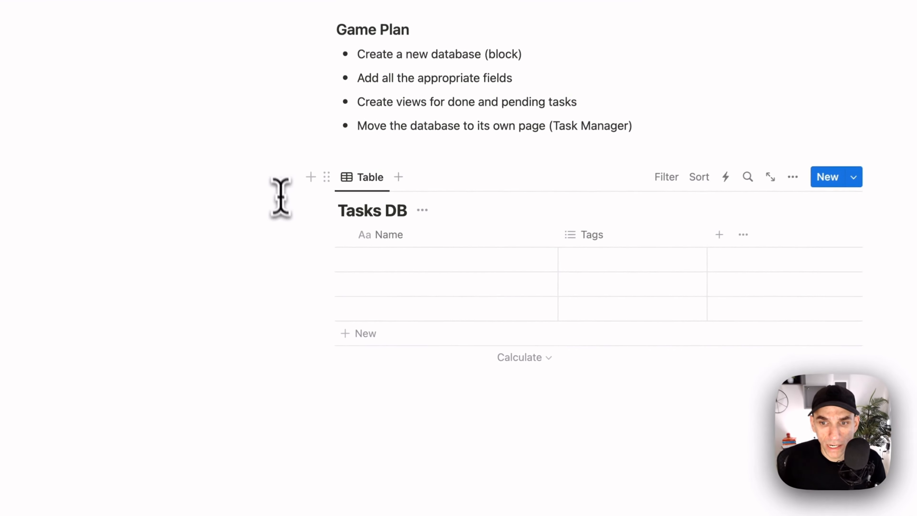
# - Delete the Tags property from the Tasks DB table
pyautogui.scroll(1, 629, 346)
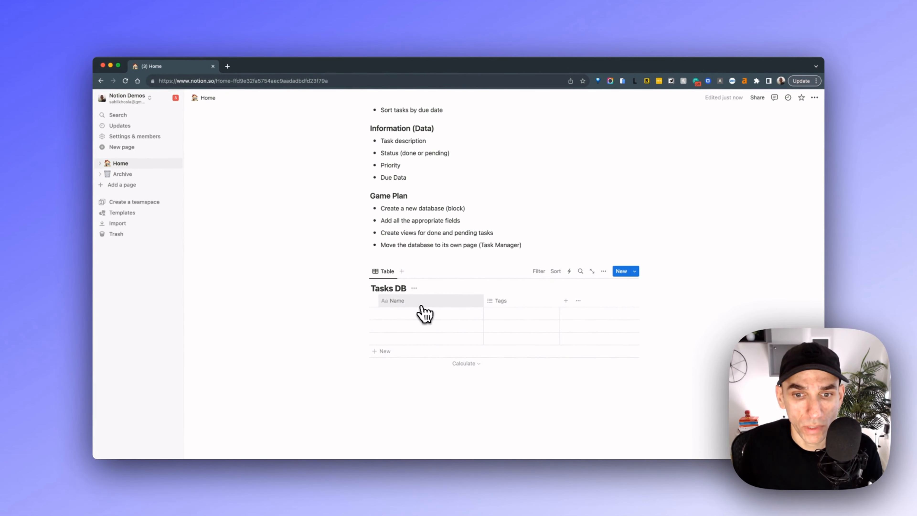
pyautogui.click(521, 306)
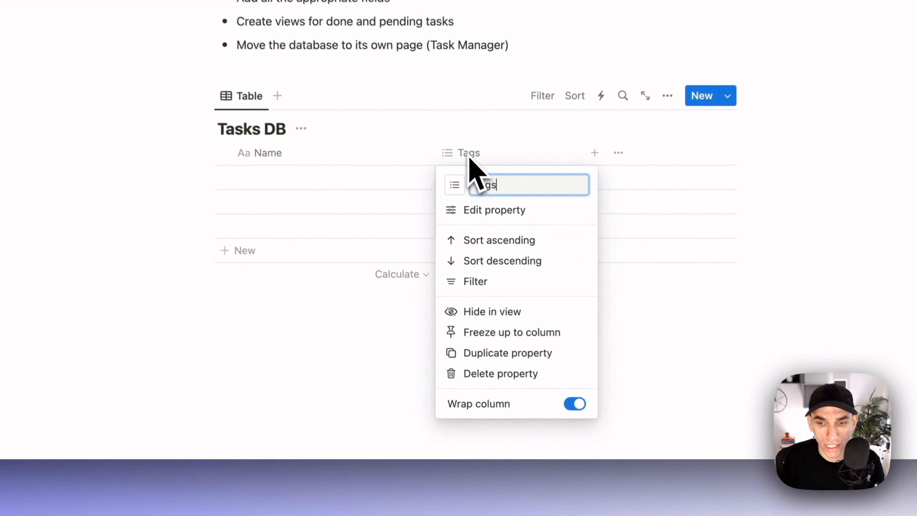
pyautogui.click(494, 372)
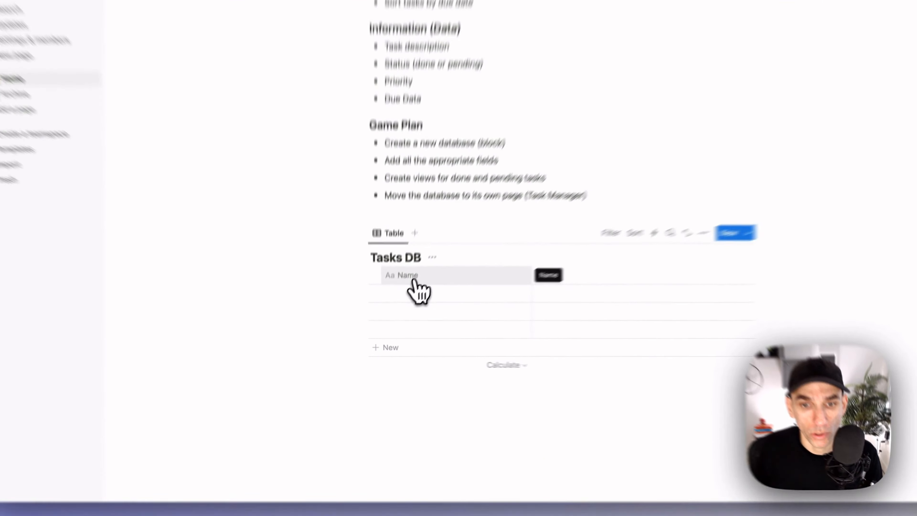
# - Rename the Name property of the Tasks DB table to "Description"
pyautogui.click(399, 303)
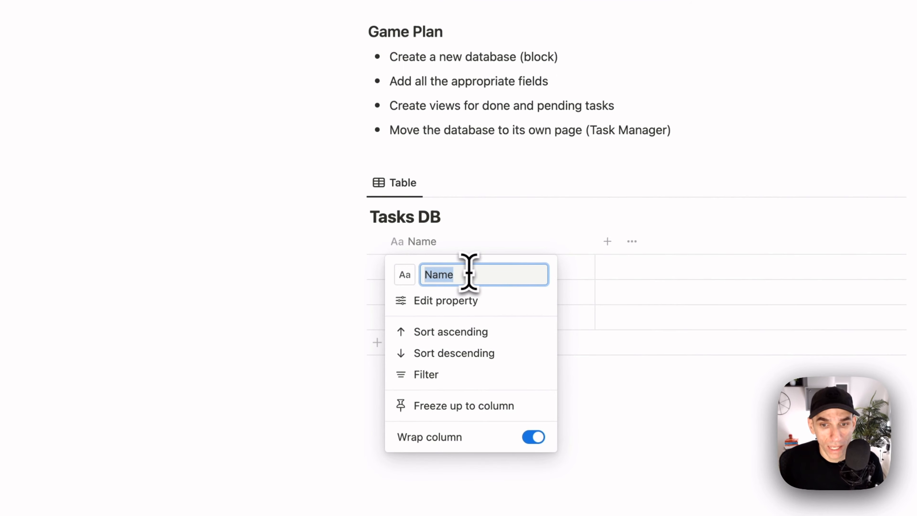
pyautogui.write('Description')
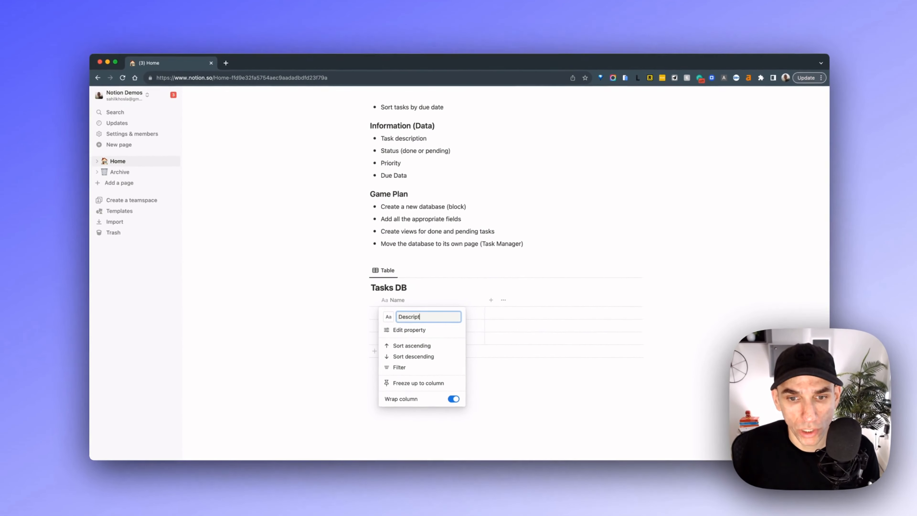
pyautogui.press('Return')
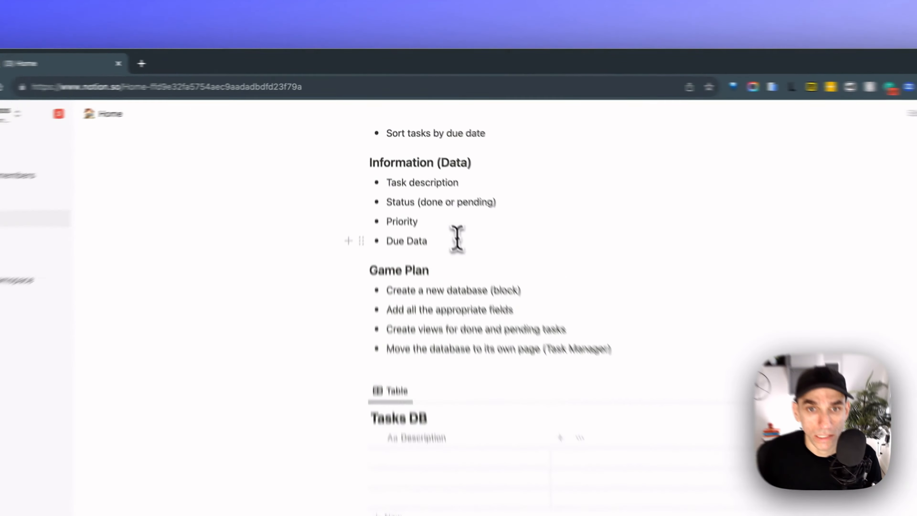
pyautogui.moveTo(422, 177); pyautogui.dragTo(396, 167)
pyautogui.moveTo(421, 257); pyautogui.dragTo(398, 236)
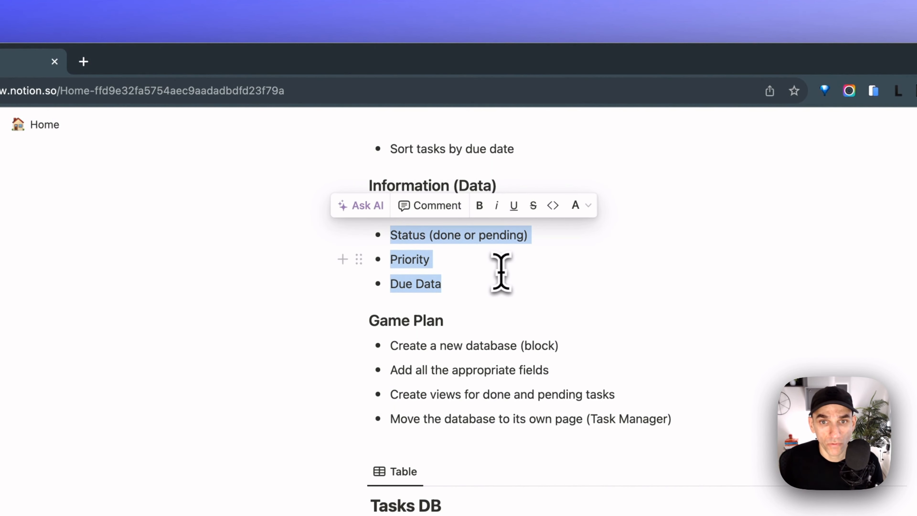
pyautogui.click(506, 233)
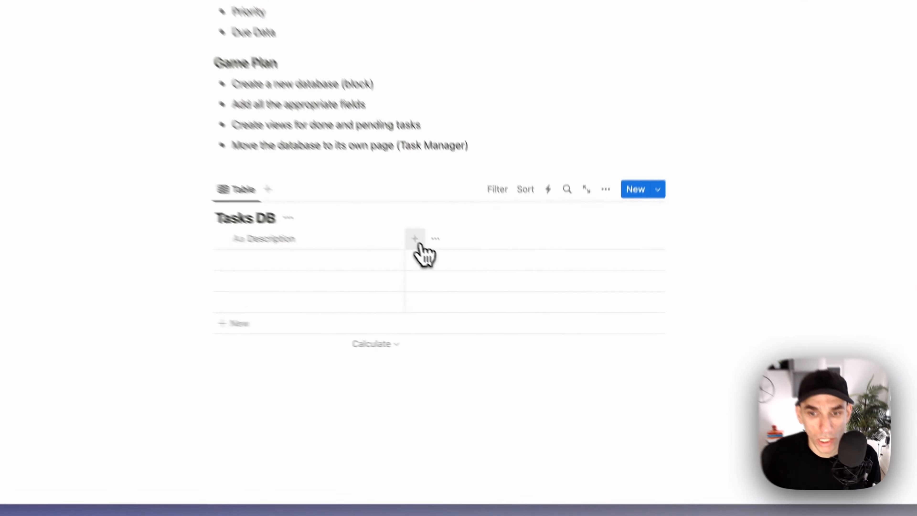
# - Start adding a new property to the Tasks DB table and look through the available property types
pyautogui.click(489, 300)
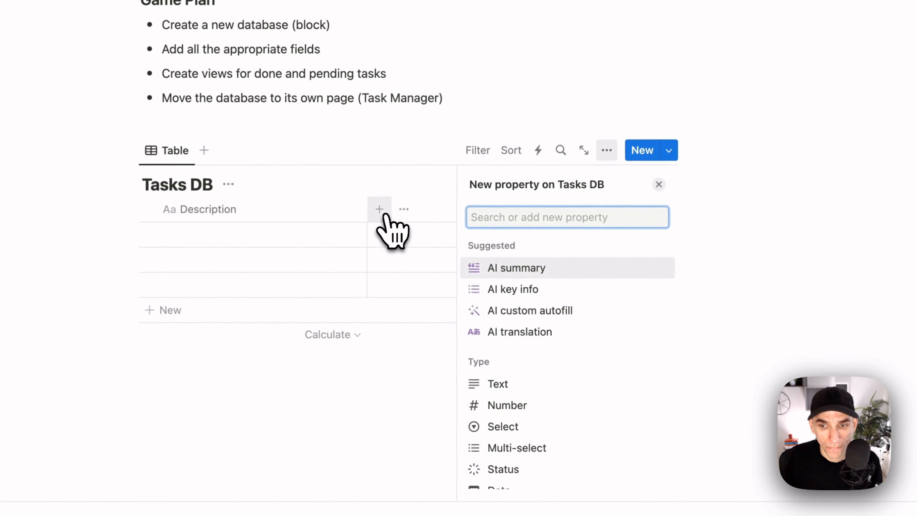
pyautogui.scroll(-10, 565, 315)
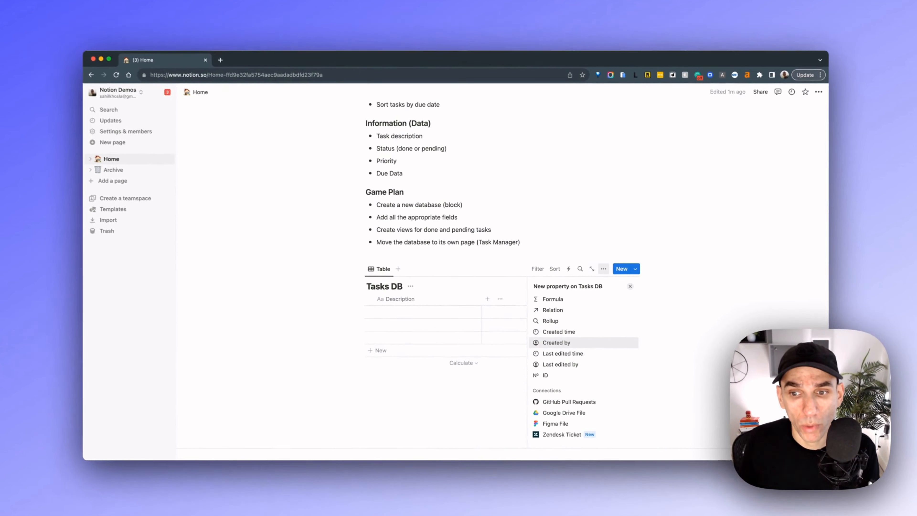
pyautogui.scroll(10, 565, 346)
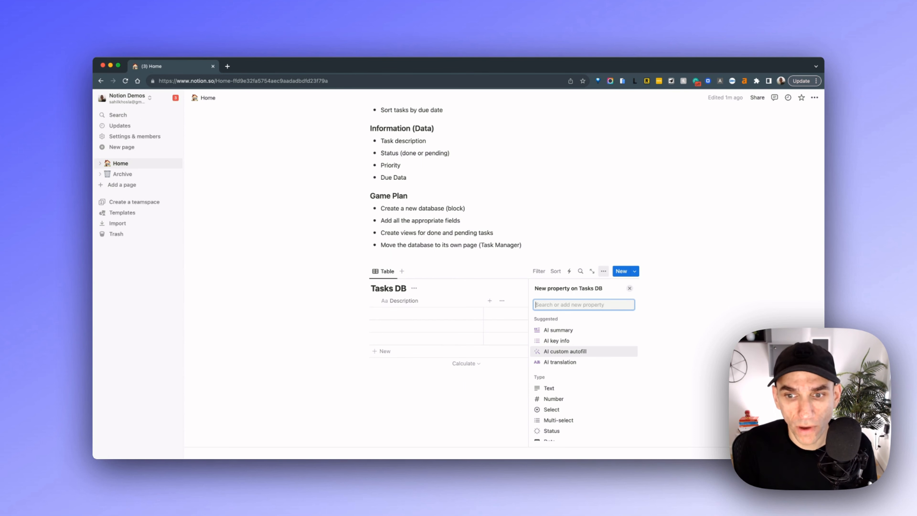
pyautogui.write('statu')
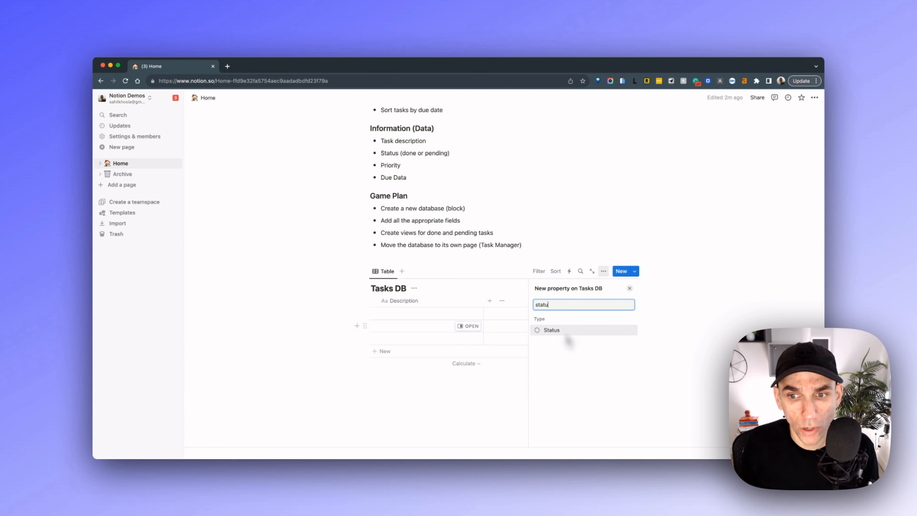
pyautogui.press('super+shift+Left')
pyautogui.press('BackSpace')
pyautogui.write('check')
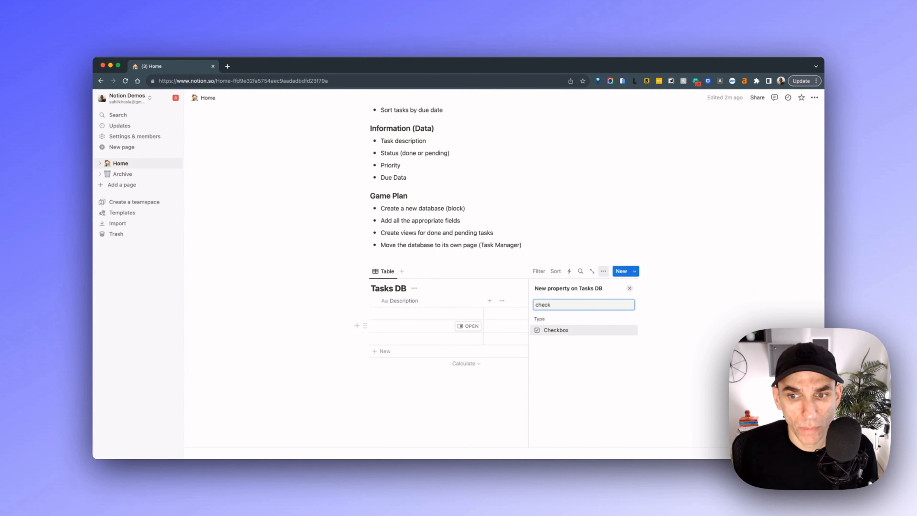
pyautogui.press('super+shift+Left')
# - Add a Status property to the Tasks DB table and show it as a checkbox
pyautogui.write('statu')
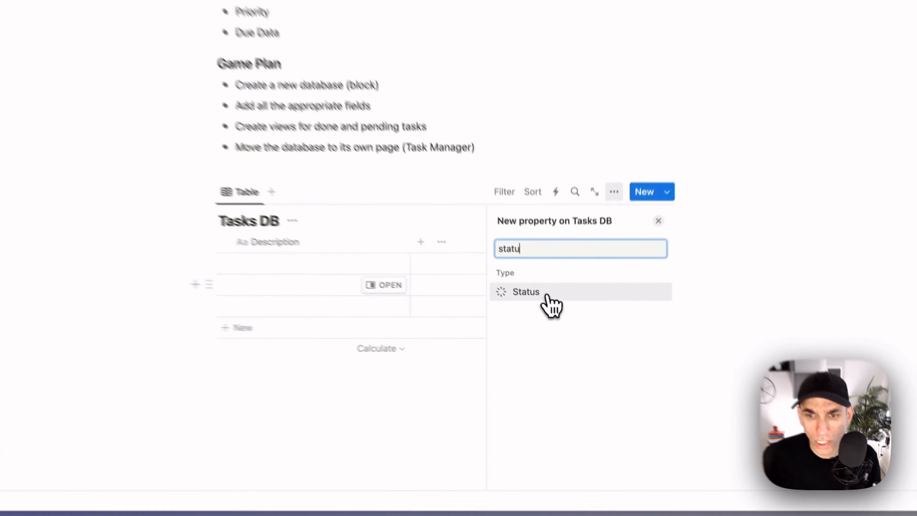
pyautogui.click(559, 330)
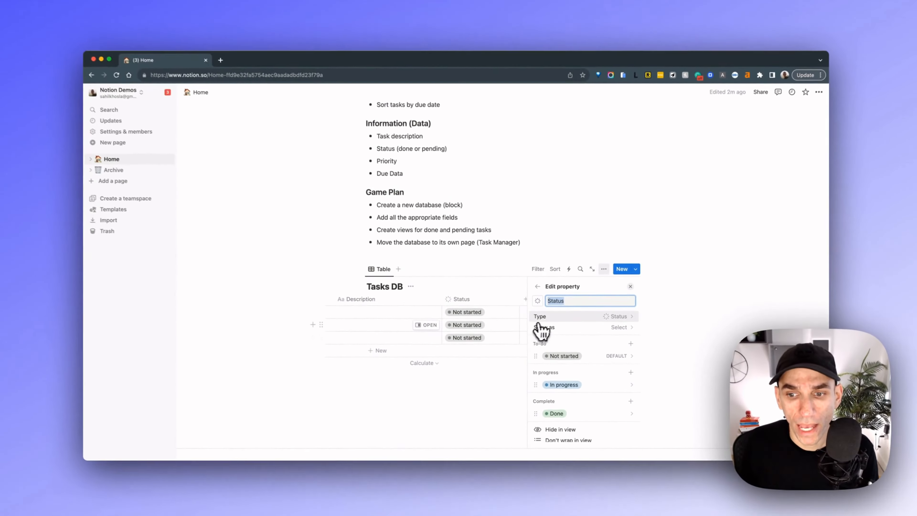
pyautogui.scroll(-2, 599, 331)
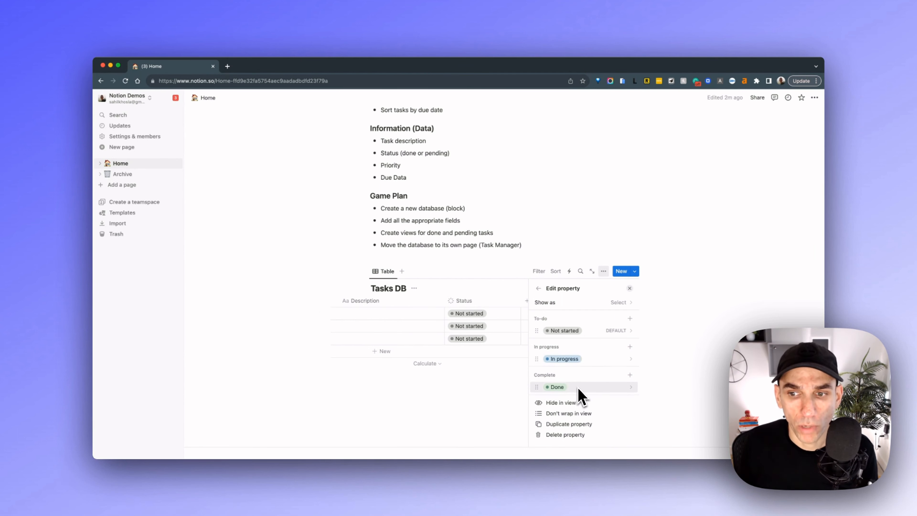
pyautogui.scroll(2, 580, 395)
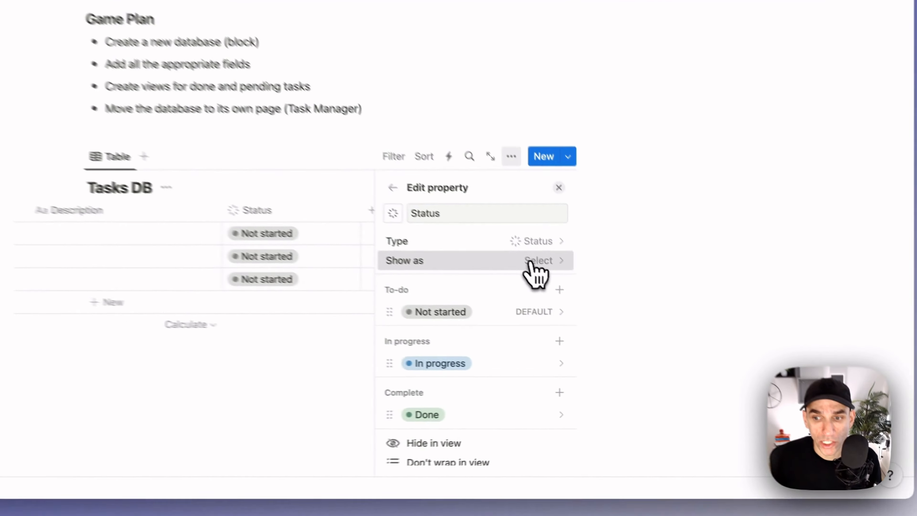
pyautogui.click(532, 261)
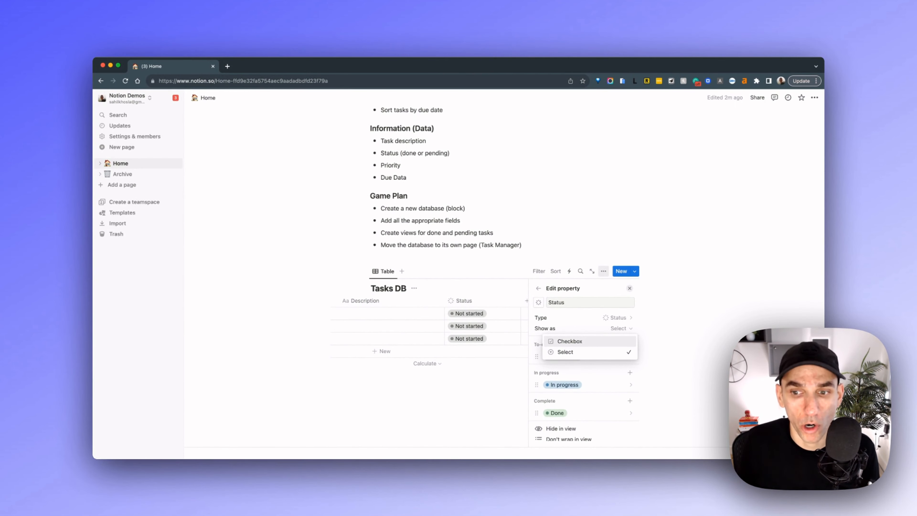
pyautogui.click(570, 341)
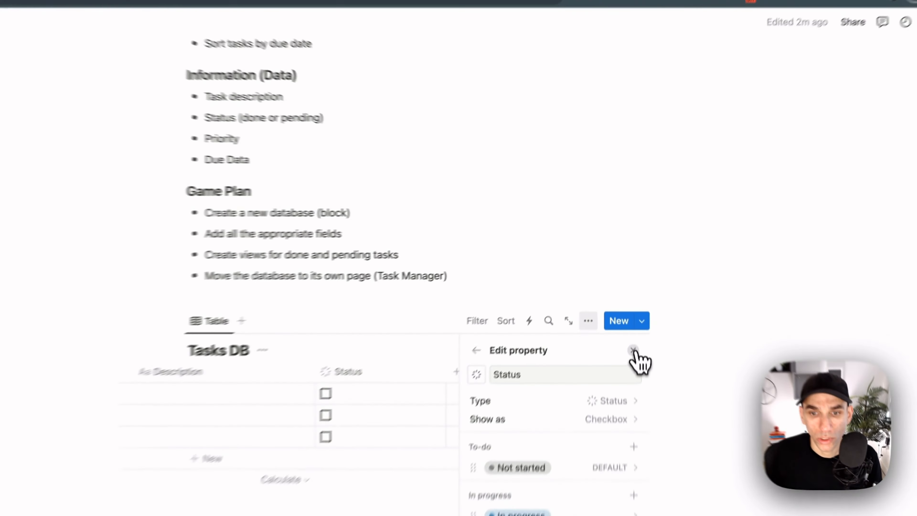
pyautogui.click(630, 288)
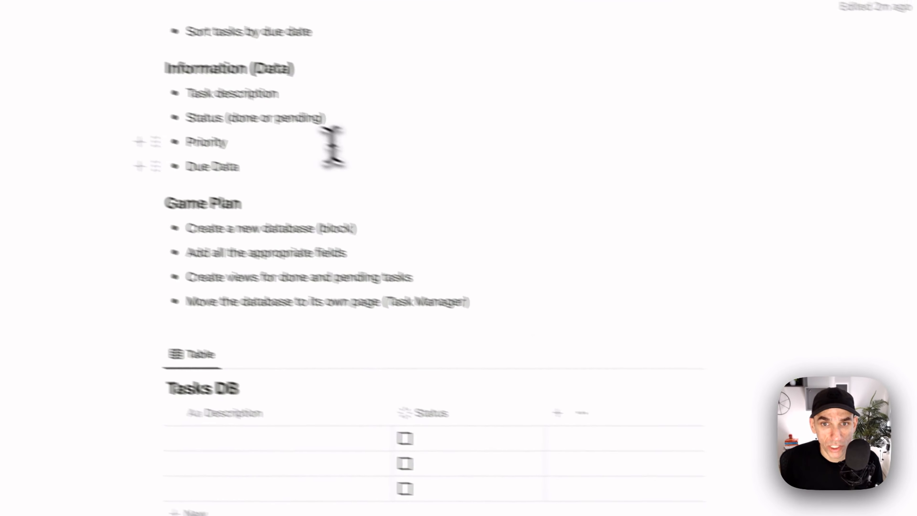
# - Start adding another property to the Tasks DB table for the Priority item in the Information list
pyautogui.tripleClick(255, 107)
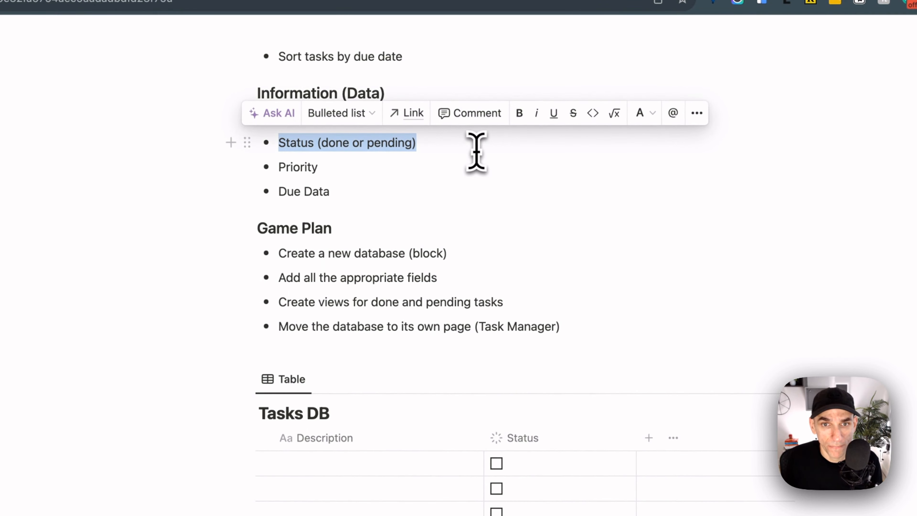
pyautogui.doubleClick(307, 167)
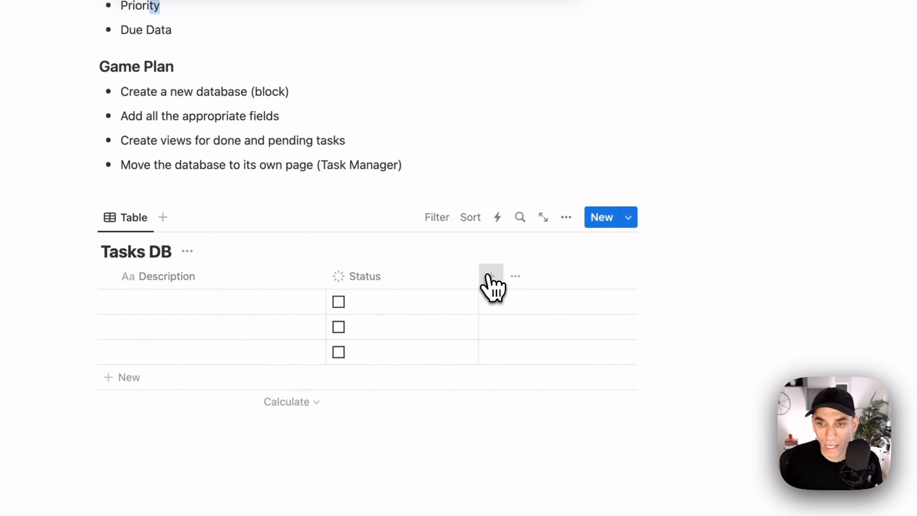
pyautogui.click(597, 378)
pyautogui.write('Priority')
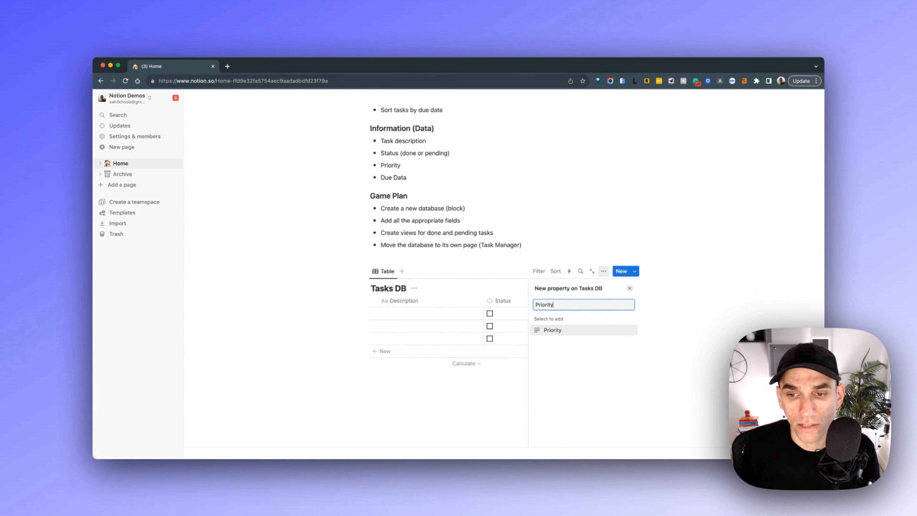
pyautogui.press('super+shift+Left')
pyautogui.press('BackSpace')
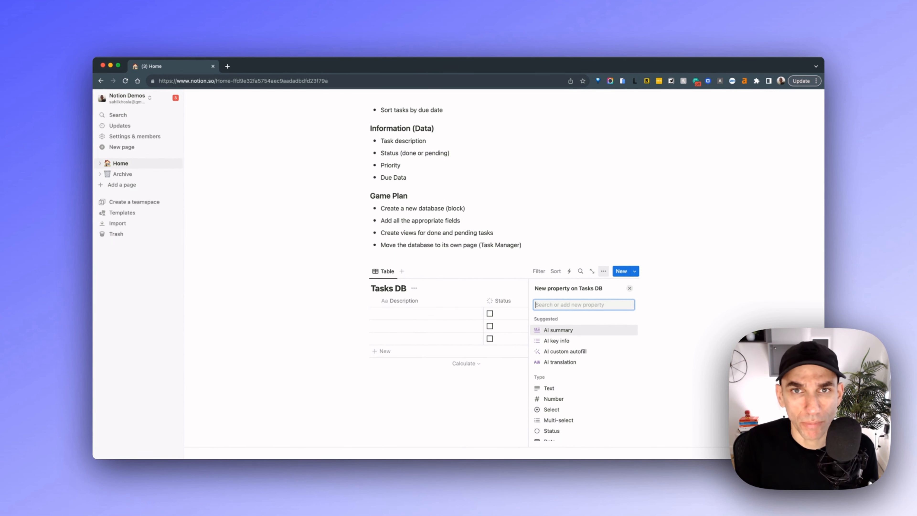
# - Create the new Tasks DB property with the Select type and name it "Priority"
pyautogui.write('slee')
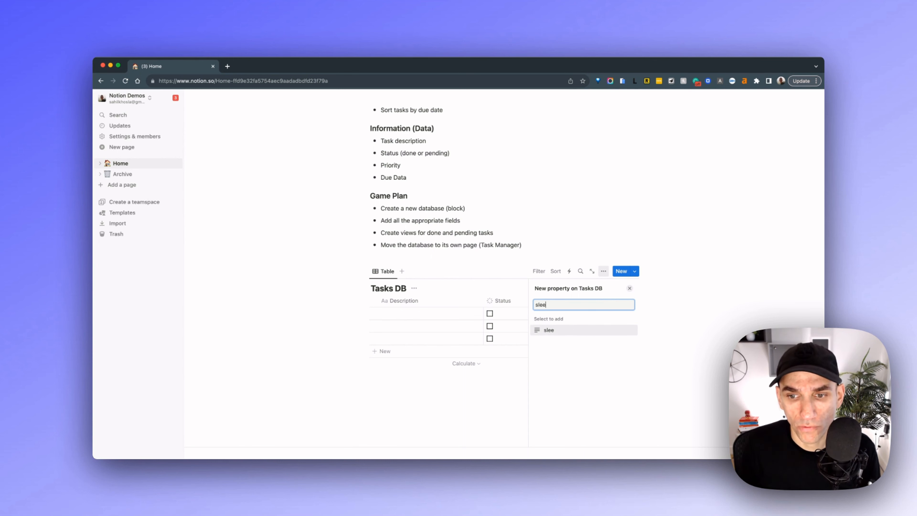
pyautogui.press('BackSpace')
pyautogui.press('BackSpace')
pyautogui.press('BackSpace')
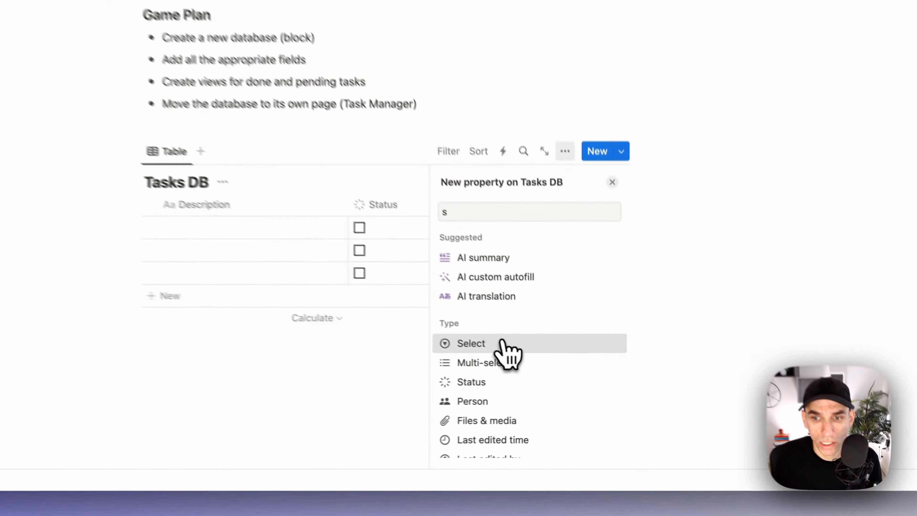
pyautogui.click(571, 377)
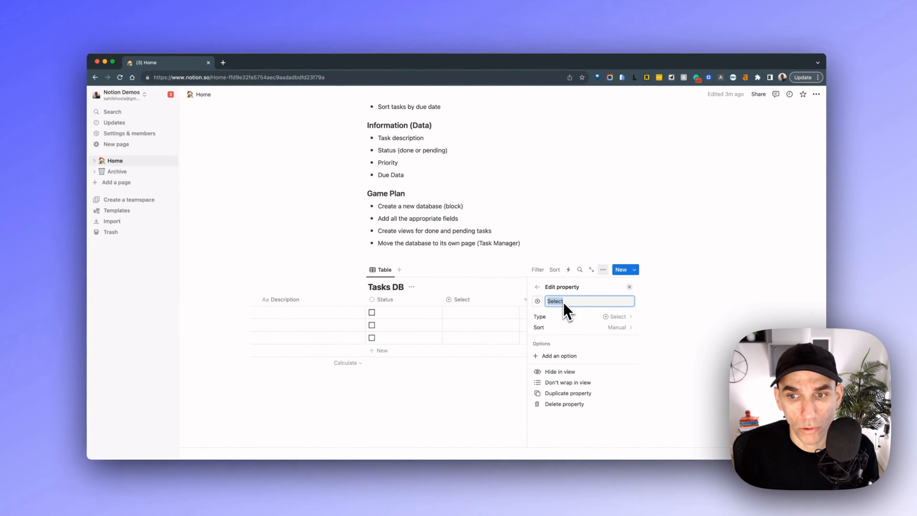
pyautogui.write('Priority')
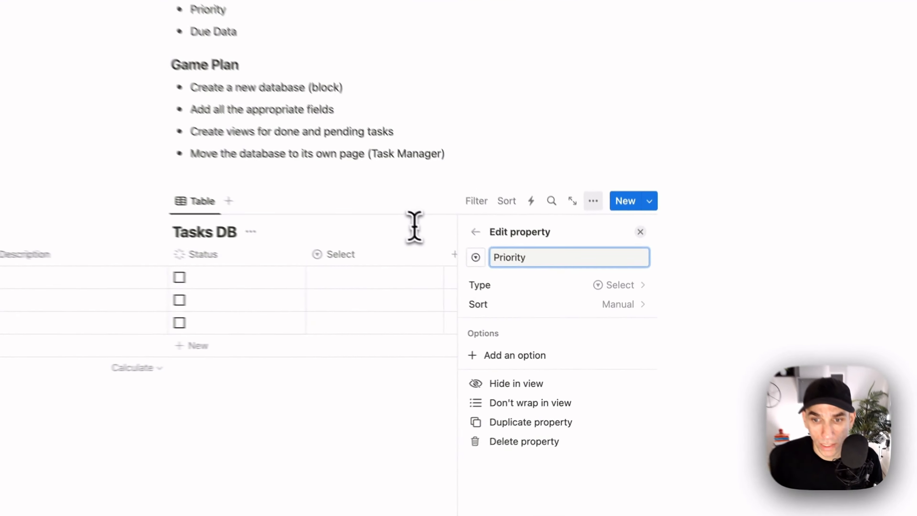
pyautogui.click(505, 286)
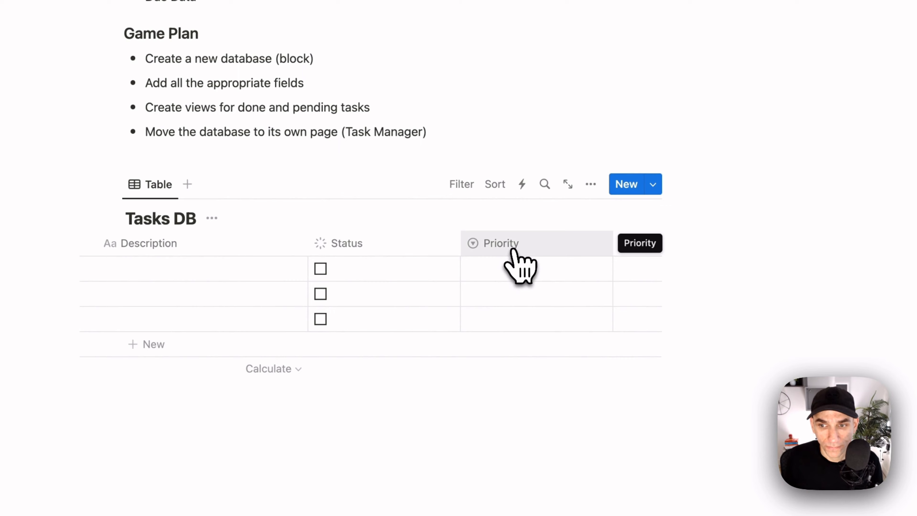
# - Edit the Priority property and add the select options High, Medium and Low
pyautogui.click(503, 270)
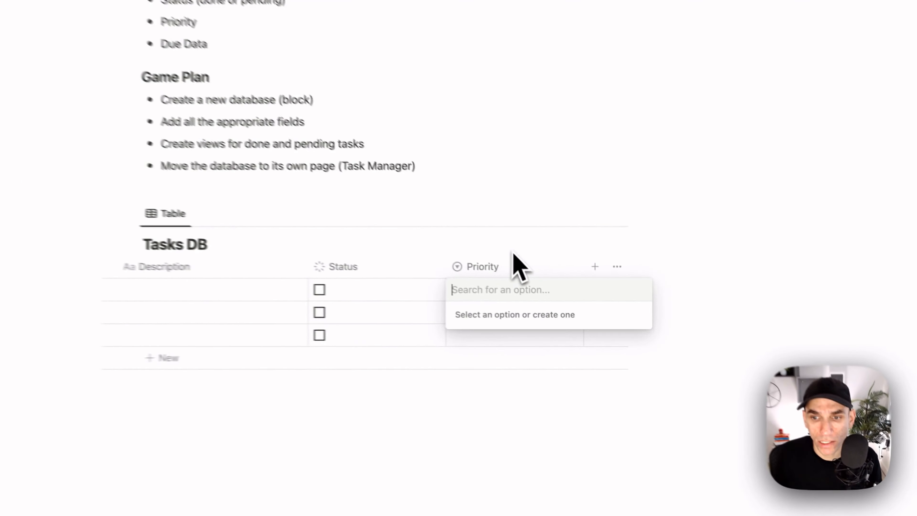
pyautogui.click(563, 301)
pyautogui.click(564, 302)
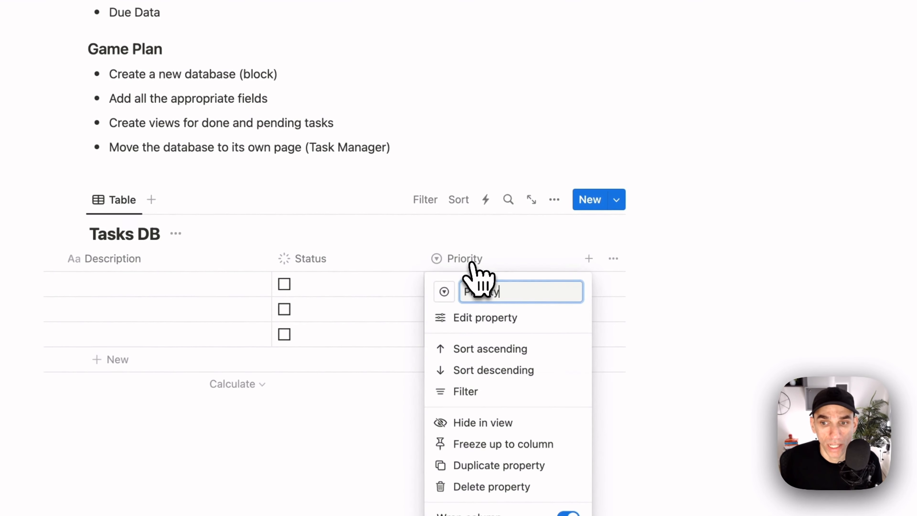
pyautogui.click(480, 317)
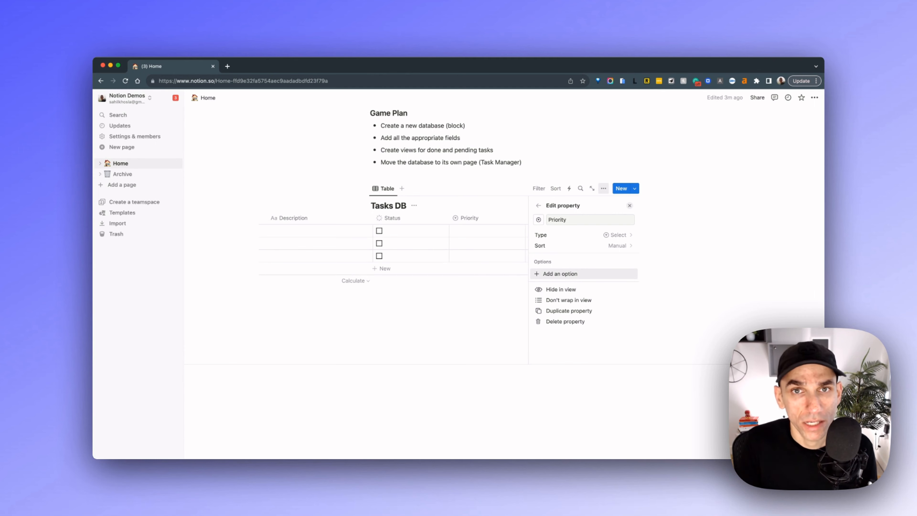
pyautogui.click(583, 275)
pyautogui.write('Pr')
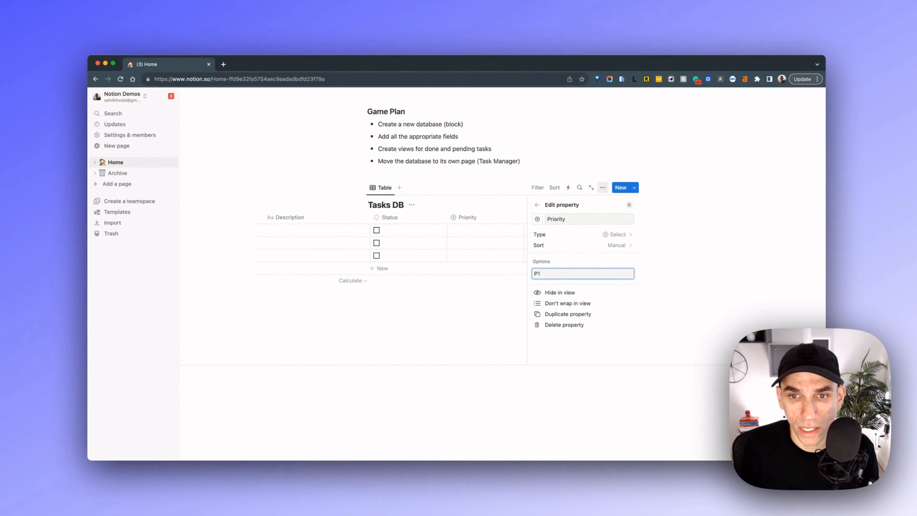
pyautogui.write('i')
pyautogui.press('Return')
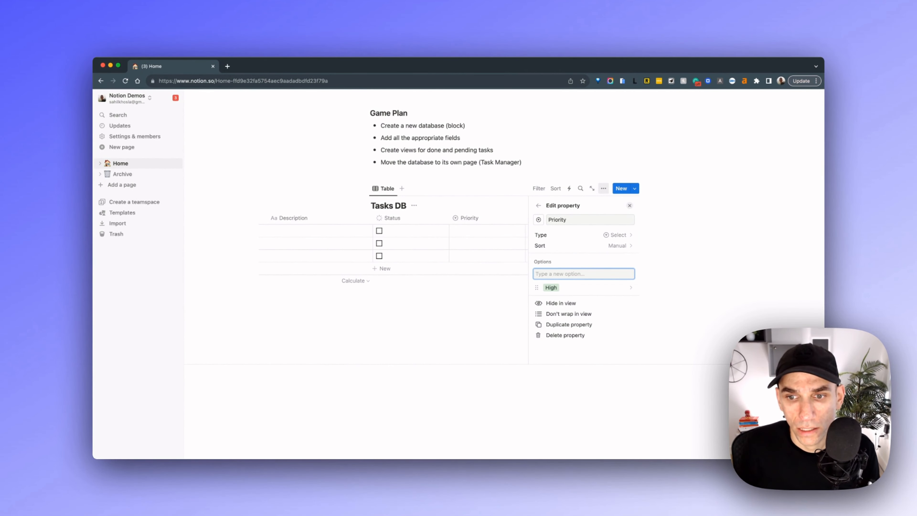
pyautogui.write('Medium')
pyautogui.press('Return')
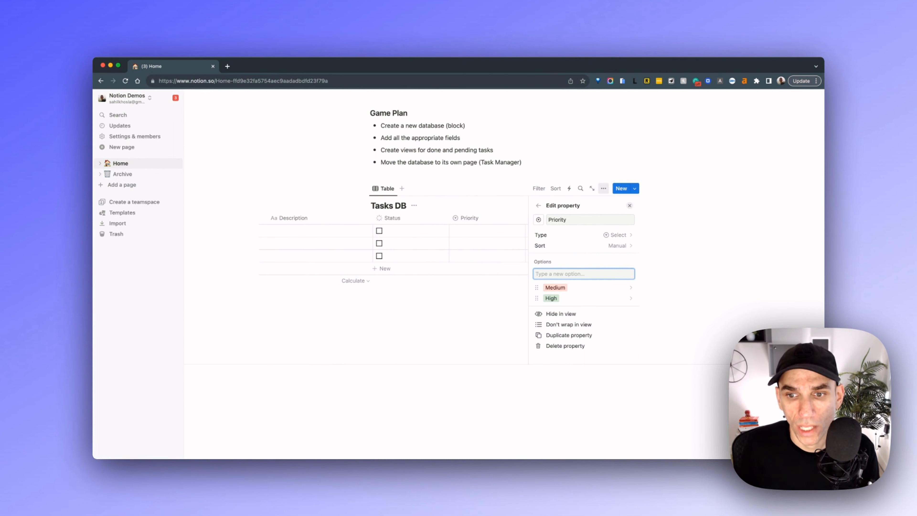
pyautogui.press('Return')
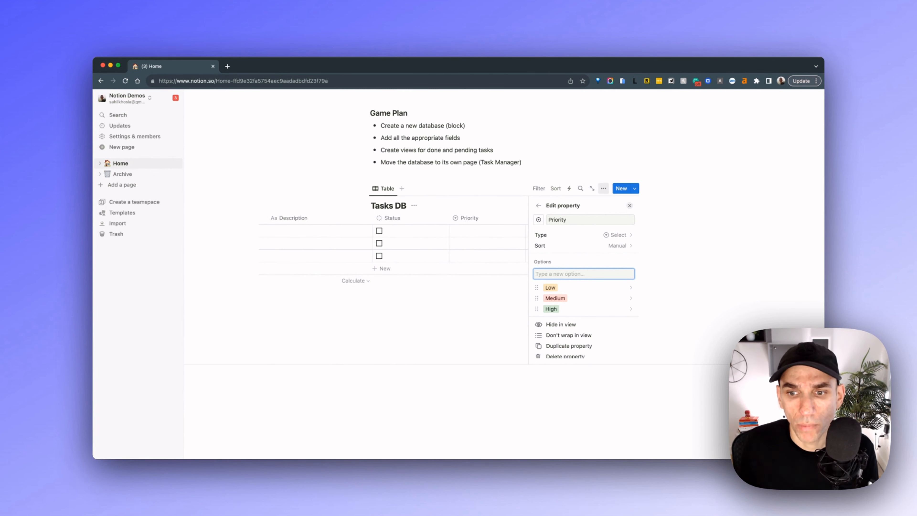
# - Colour the Priority options red for High, yellow for Medium and green for Low
pyautogui.click(551, 308)
pyautogui.click(575, 295)
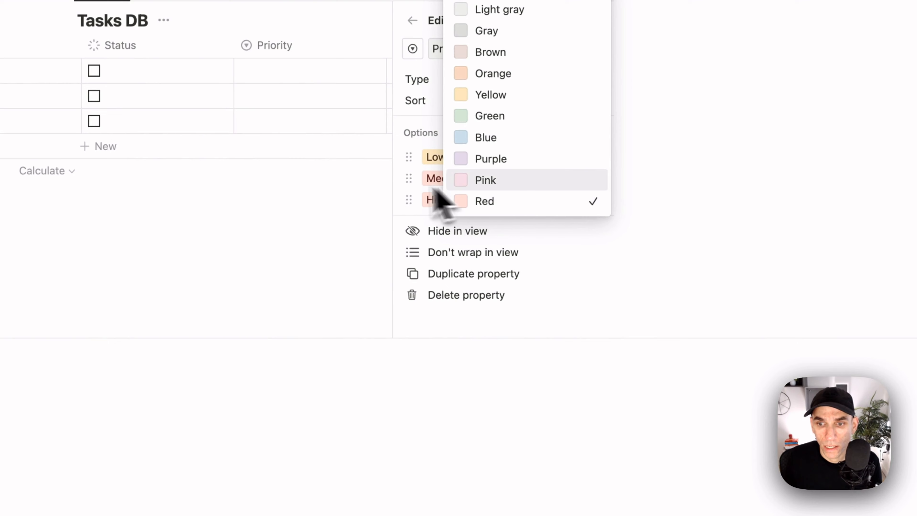
pyautogui.click(540, 288)
pyautogui.click(550, 286)
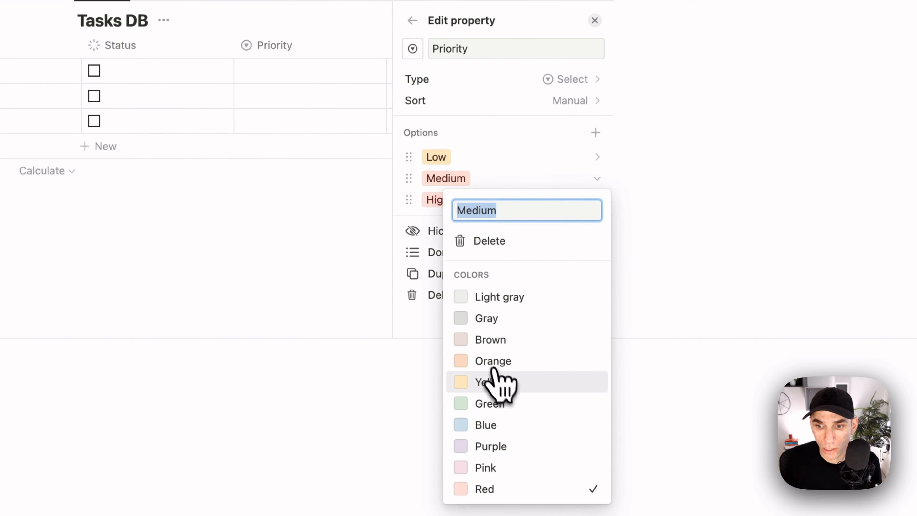
pyautogui.click(502, 382)
pyautogui.click(490, 159)
pyautogui.click(491, 159)
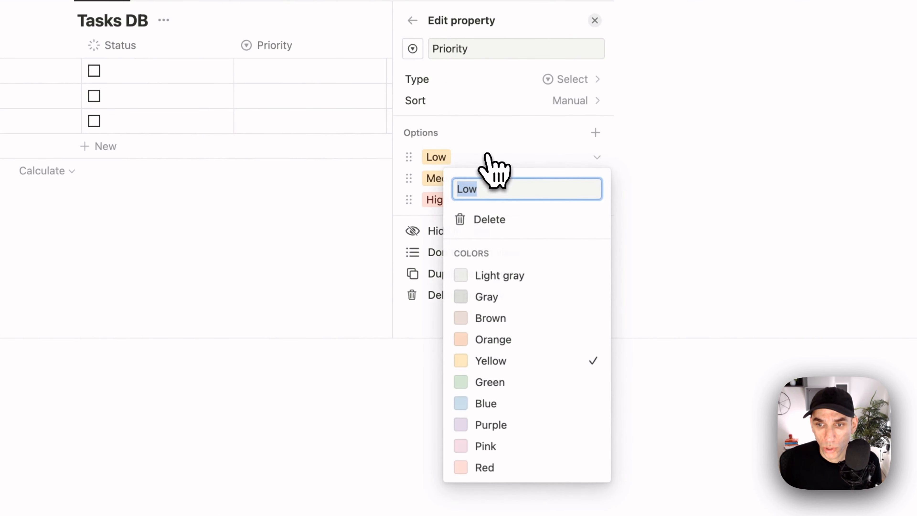
pyautogui.click(495, 383)
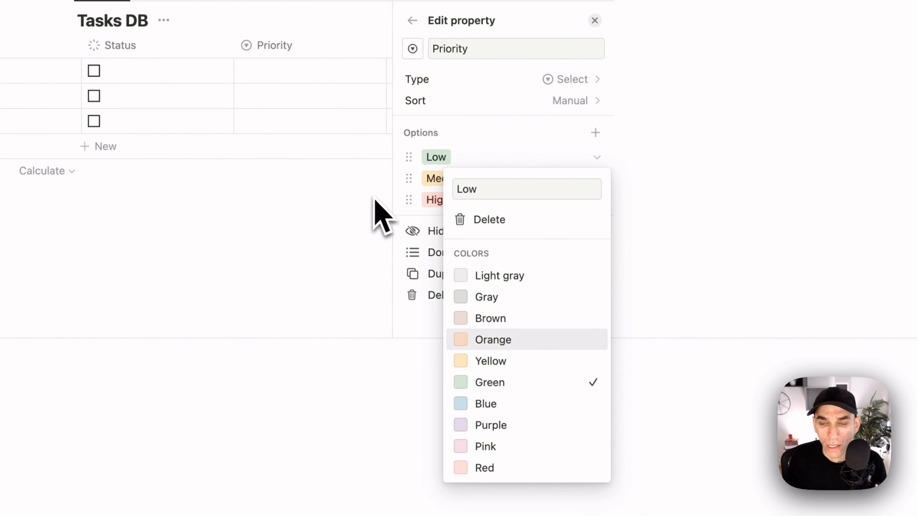
pyautogui.click(374, 189)
pyautogui.click(375, 189)
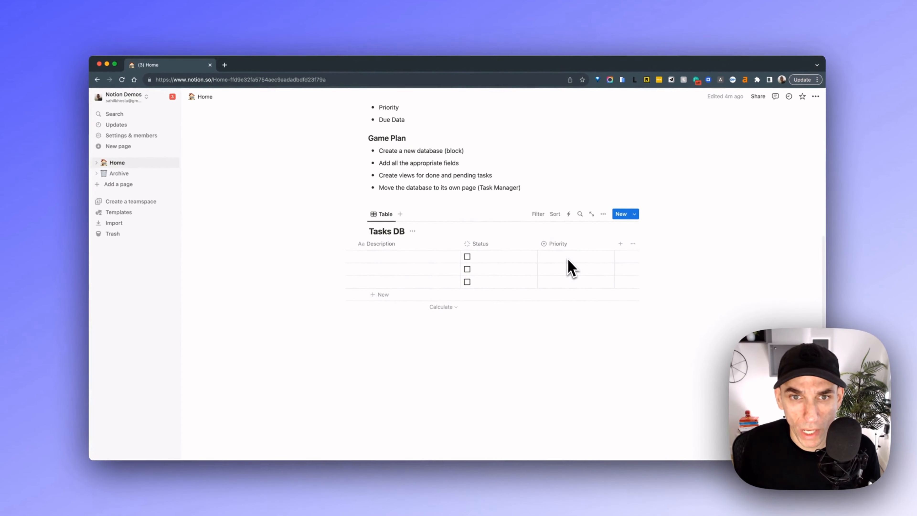
# - Add a Date property named "Due Date" to the Tasks DB table
pyautogui.scroll(5, 526, 273)
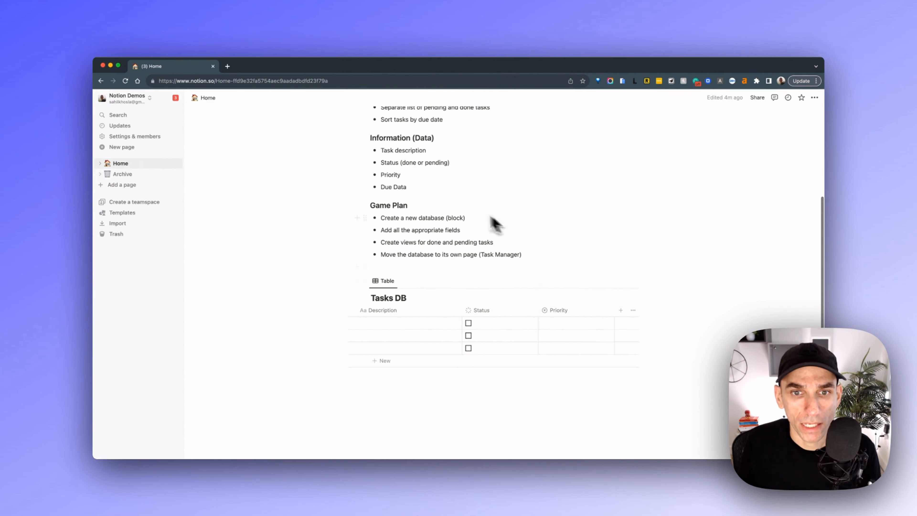
pyautogui.scroll(-3, 479, 205)
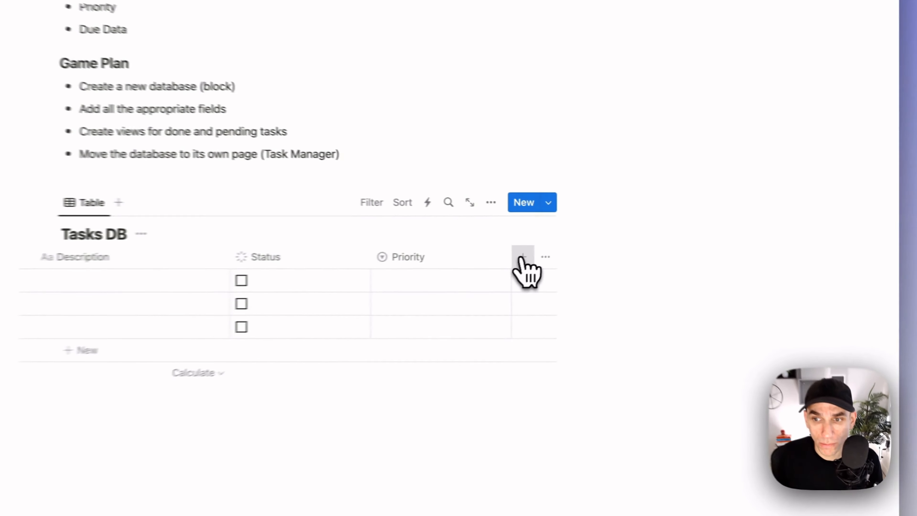
pyautogui.click(621, 243)
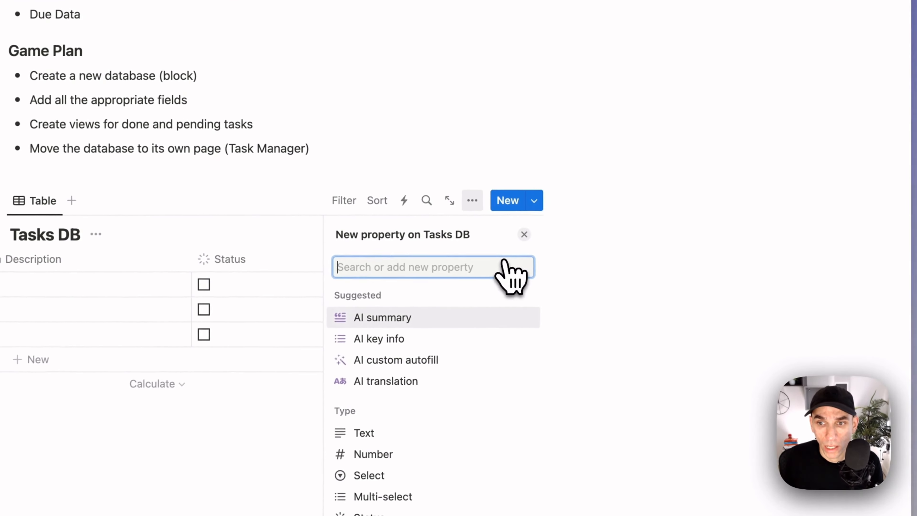
pyautogui.write('data')
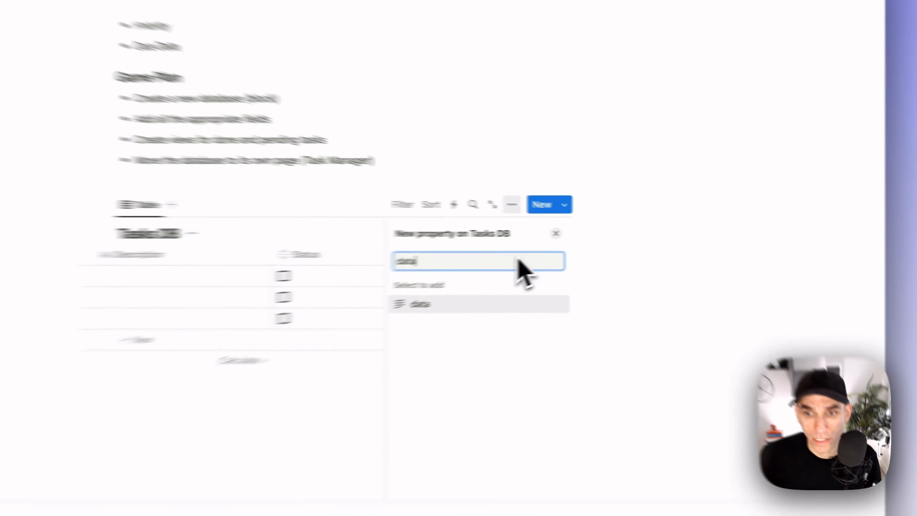
pyautogui.press('BackSpace')
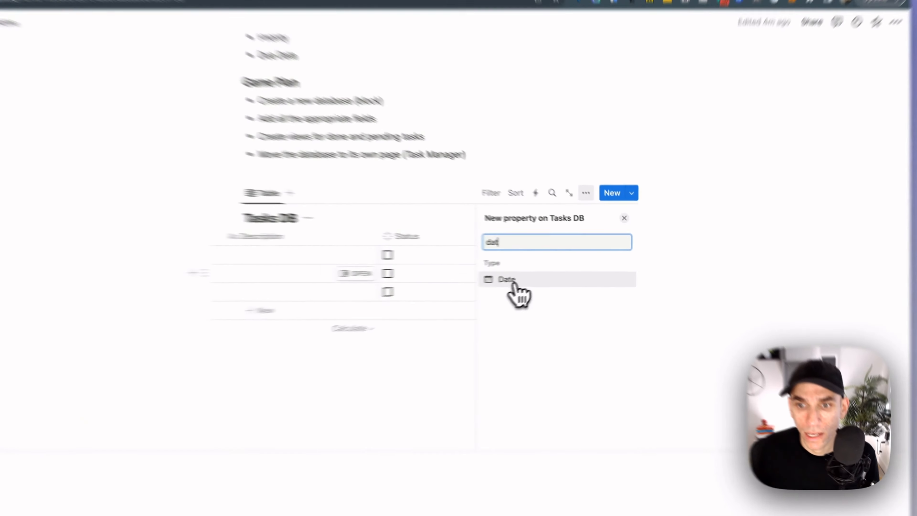
pyautogui.click(550, 273)
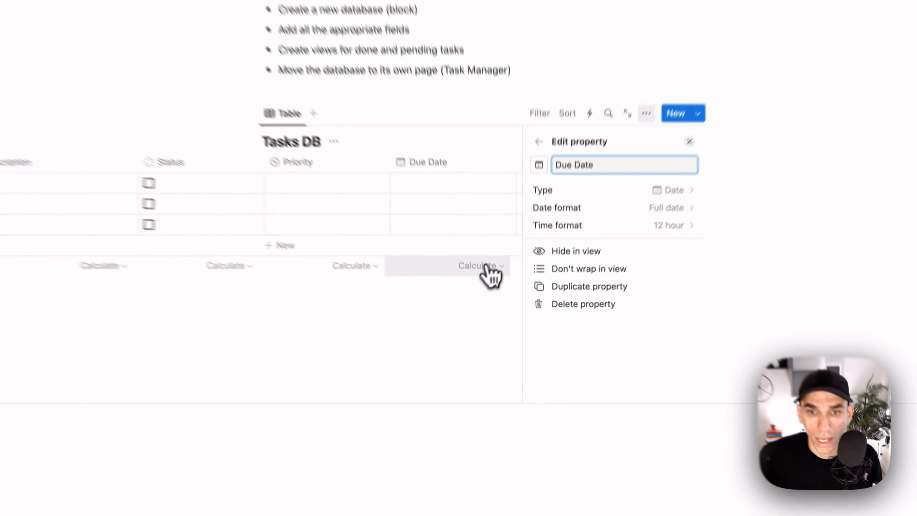
pyautogui.click(502, 305)
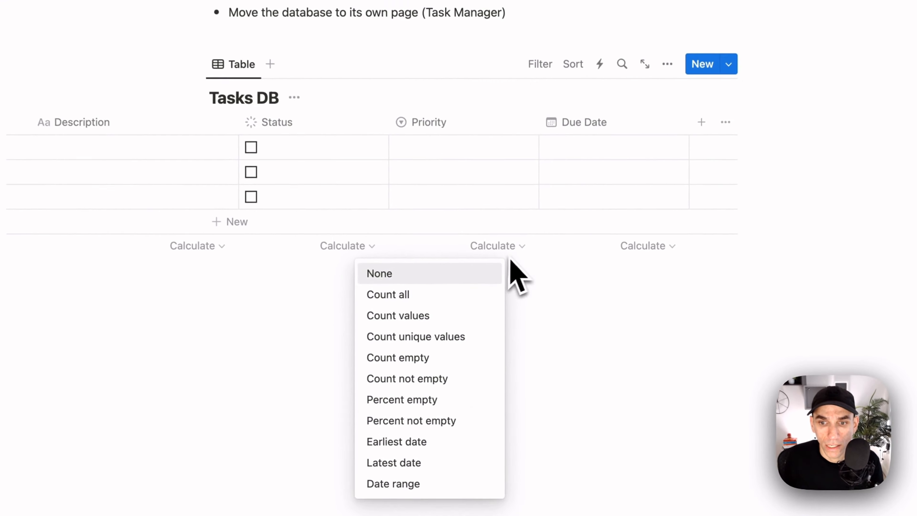
pyautogui.click(557, 346)
pyautogui.scroll(5, 368, 195)
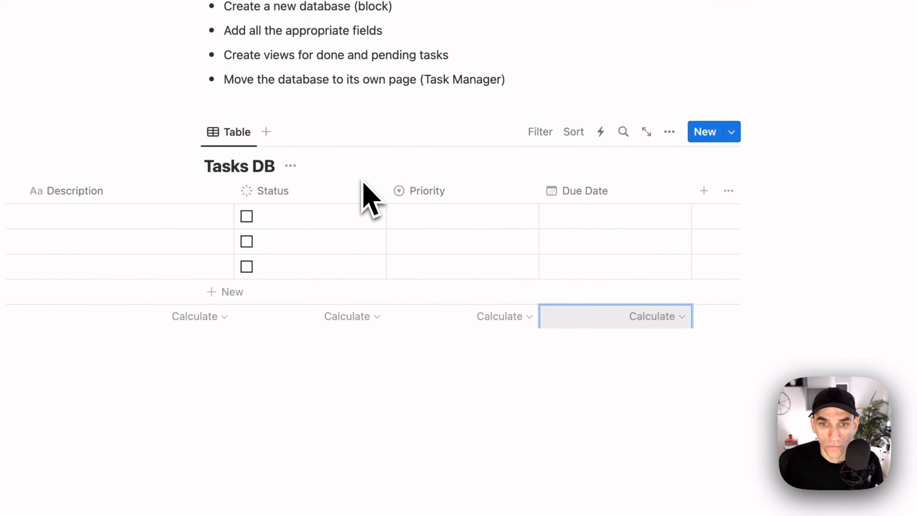
# - Move the Status column in front of Description and narrow it to little more than the checkbox width
pyautogui.hscroll(-3, 382, 219)
pyautogui.hscroll(-3, 381, 219)
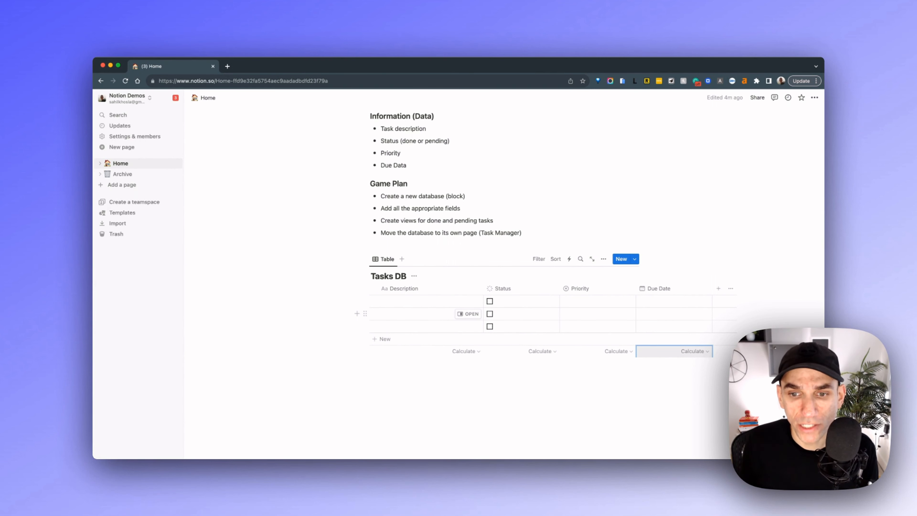
pyautogui.moveTo(526, 289); pyautogui.dragTo(408, 291)
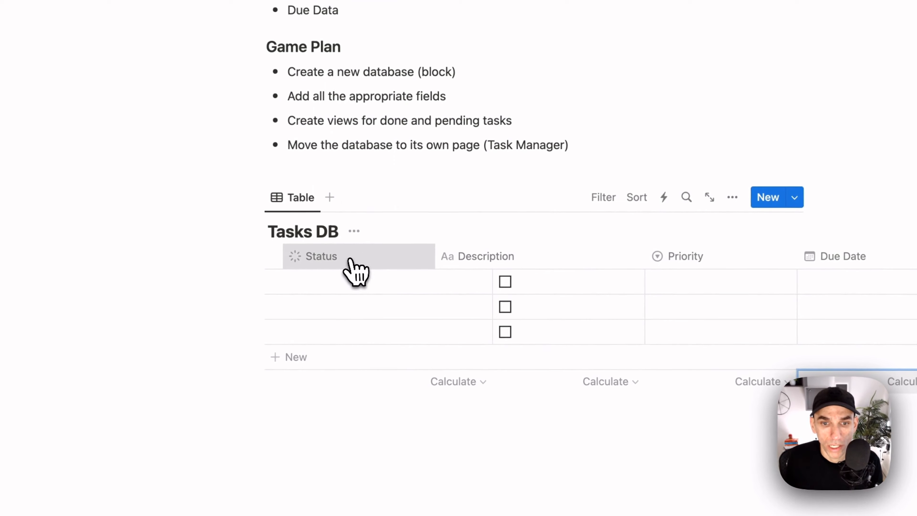
pyautogui.moveTo(343, 259); pyautogui.dragTo(348, 259)
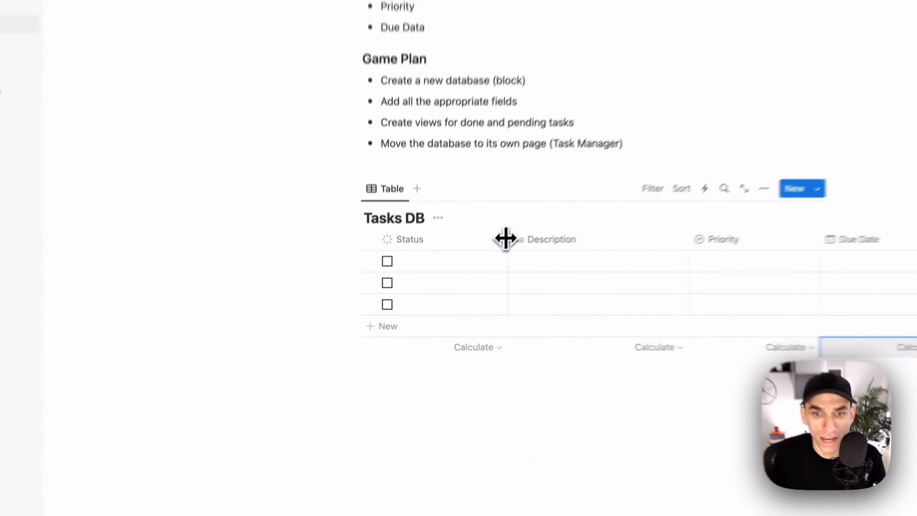
pyautogui.moveTo(456, 291); pyautogui.dragTo(405, 289)
pyautogui.moveTo(430, 228); pyautogui.dragTo(412, 221)
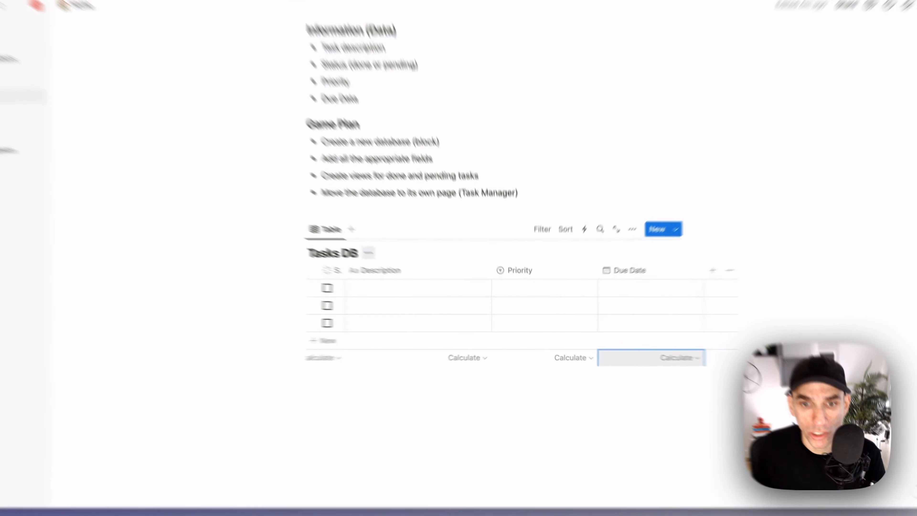
# - Hide the Tasks DB database title and resize the columns, narrowing Priority and Due Date and widening Description
pyautogui.click(414, 275)
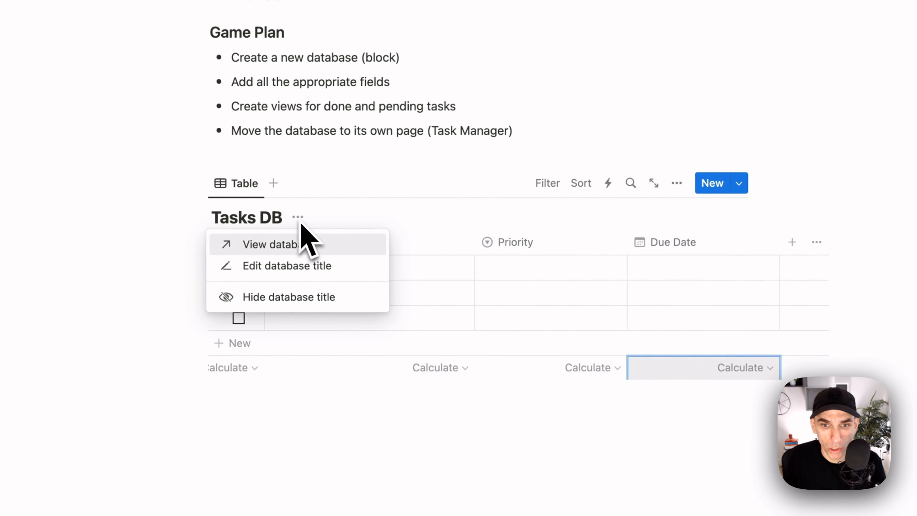
pyautogui.click(318, 297)
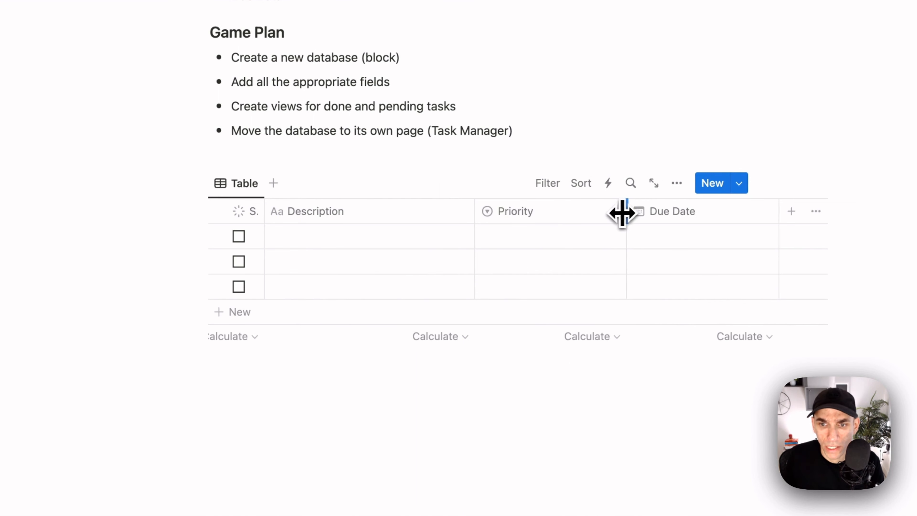
pyautogui.moveTo(623, 211); pyautogui.dragTo(563, 216)
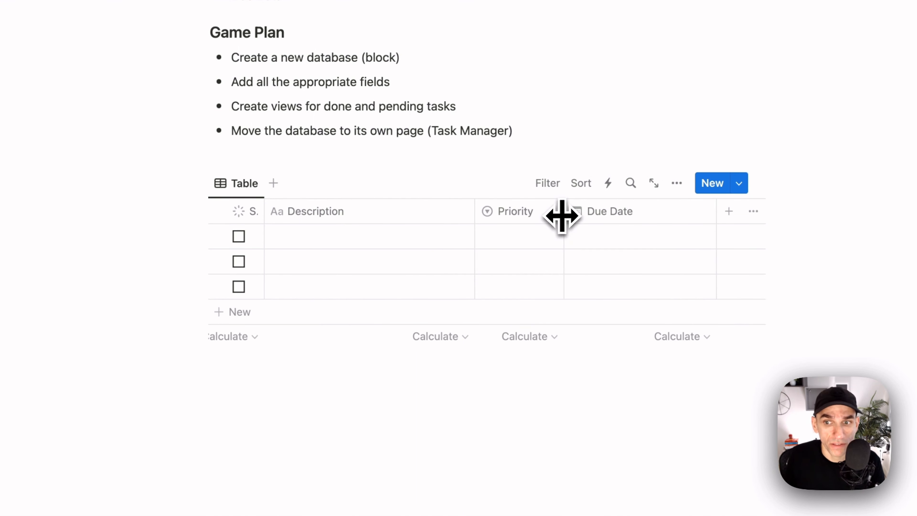
pyautogui.moveTo(709, 213); pyautogui.dragTo(687, 216)
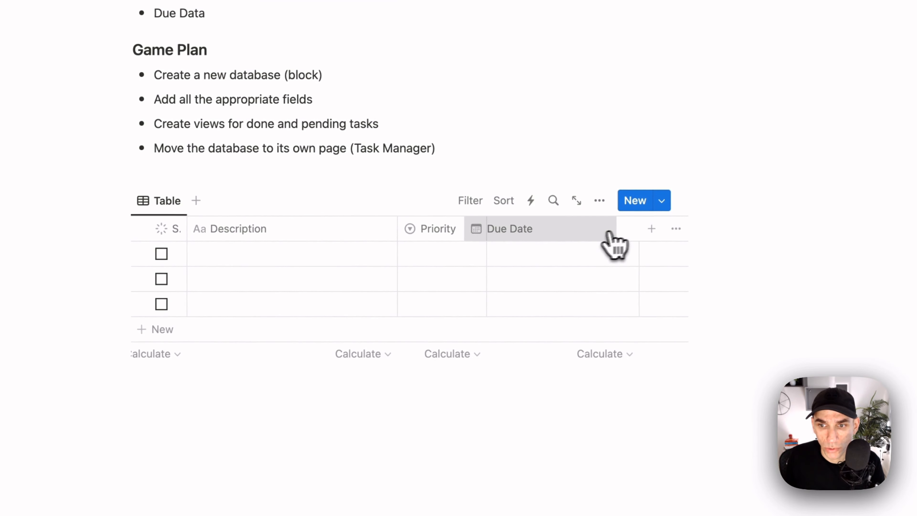
pyautogui.moveTo(616, 246); pyautogui.dragTo(591, 231)
pyautogui.moveTo(397, 227); pyautogui.dragTo(449, 227)
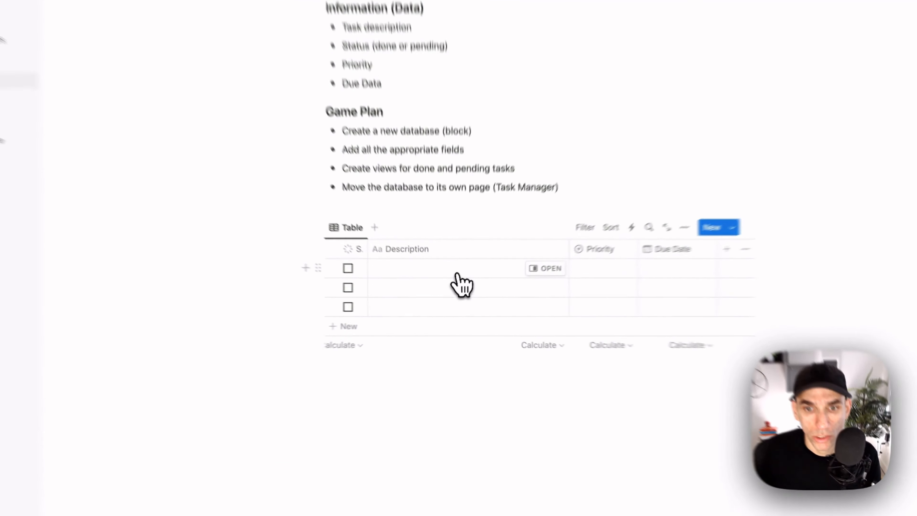
# - Fill in the first row with description "this is a test task", priority Medium and due date October 23, 2023
pyautogui.click(455, 290)
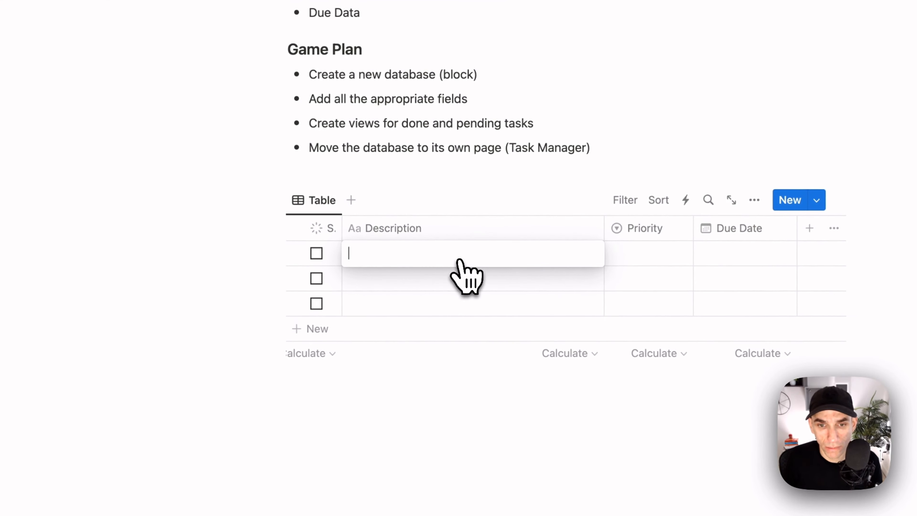
pyautogui.write('this')
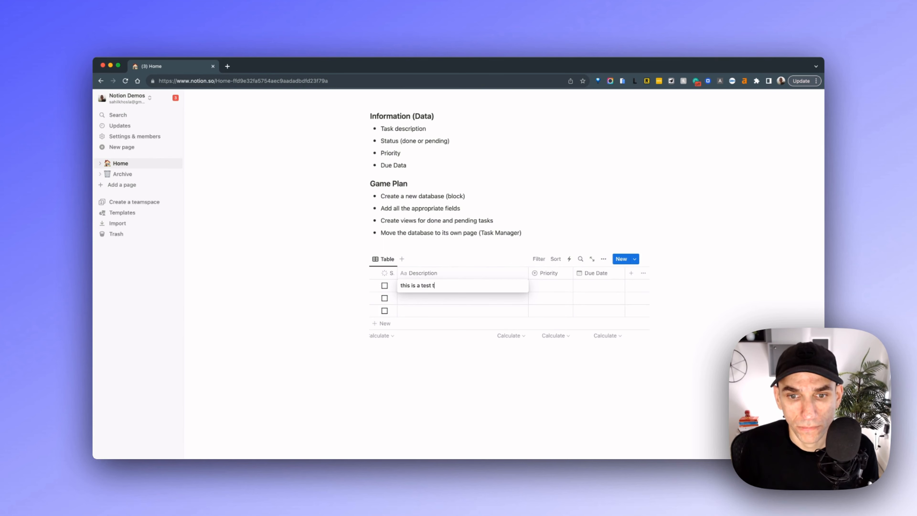
pyautogui.write(' is a test task')
pyautogui.click(539, 286)
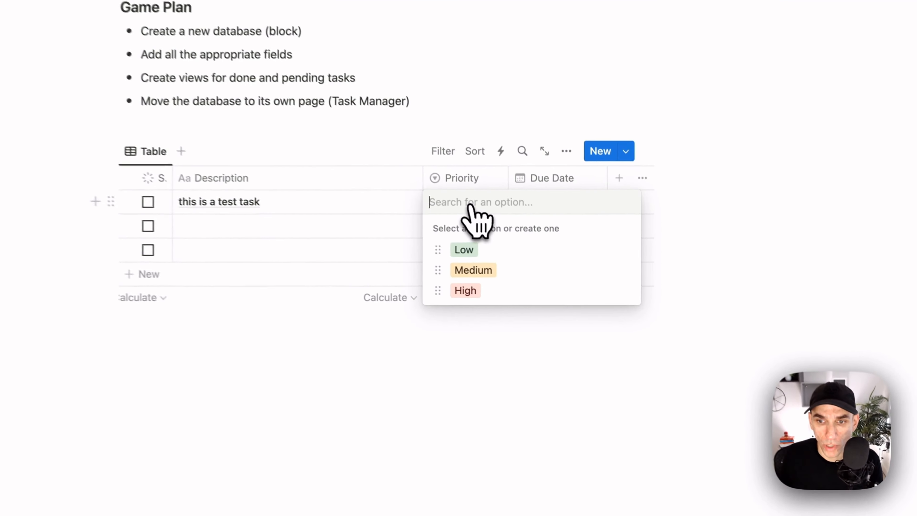
pyautogui.click(483, 267)
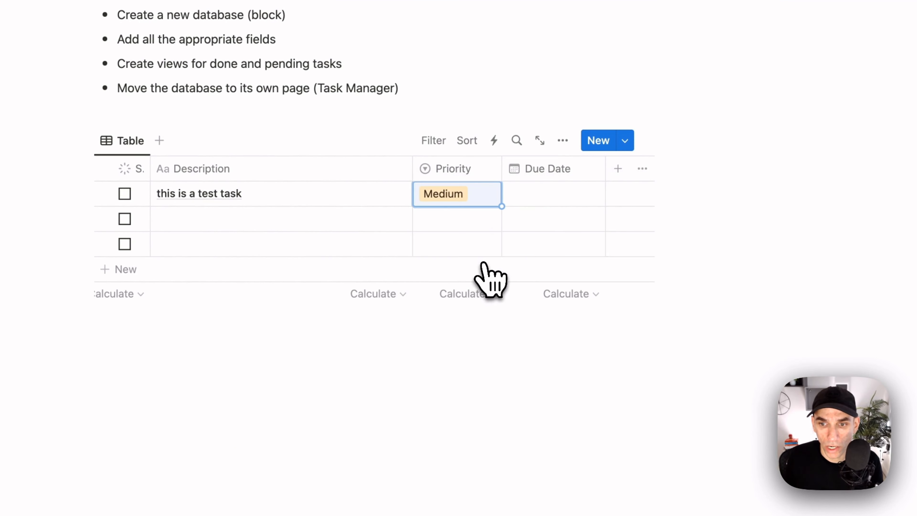
pyautogui.click(556, 197)
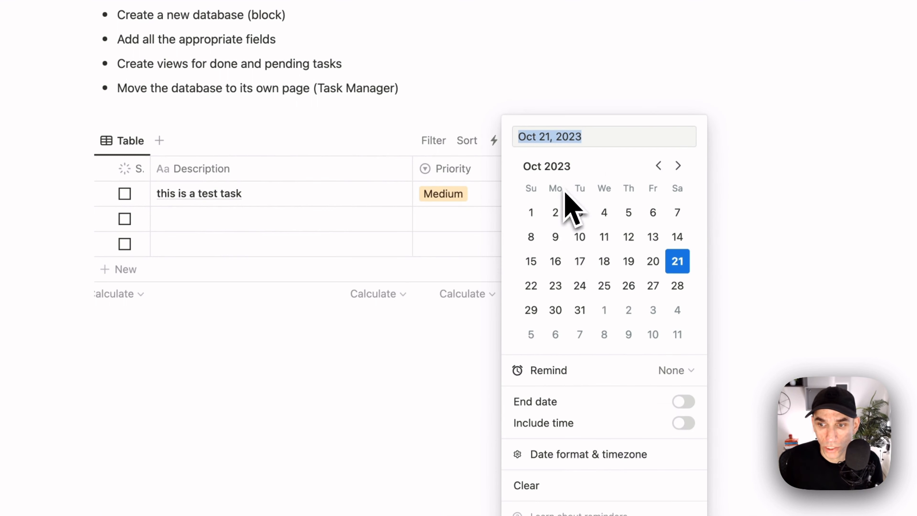
pyautogui.click(556, 286)
pyautogui.click(314, 242)
# - Fill in the second row with description "this is another test task", priority Low and due date October 27, 2023
pyautogui.click(302, 221)
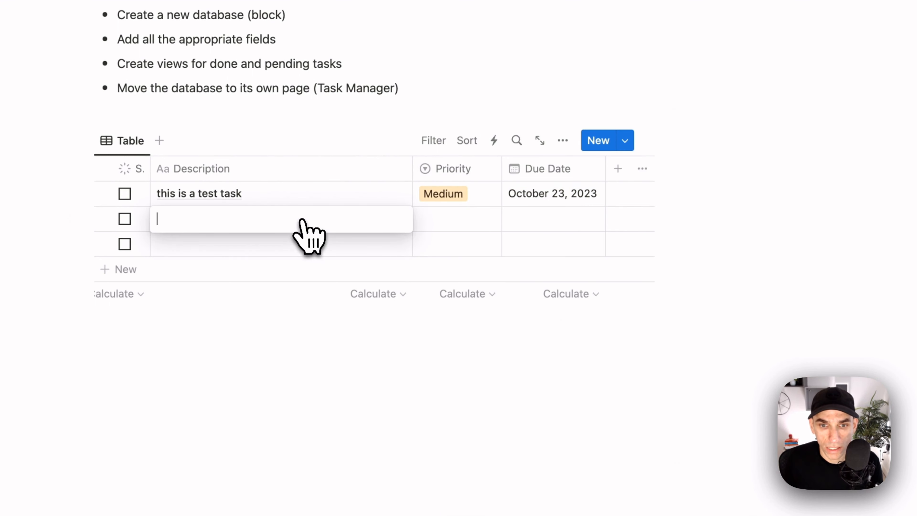
pyautogui.write('tjh')
pyautogui.press('BackSpace')
pyautogui.press('BackSpace')
pyautogui.write('his')
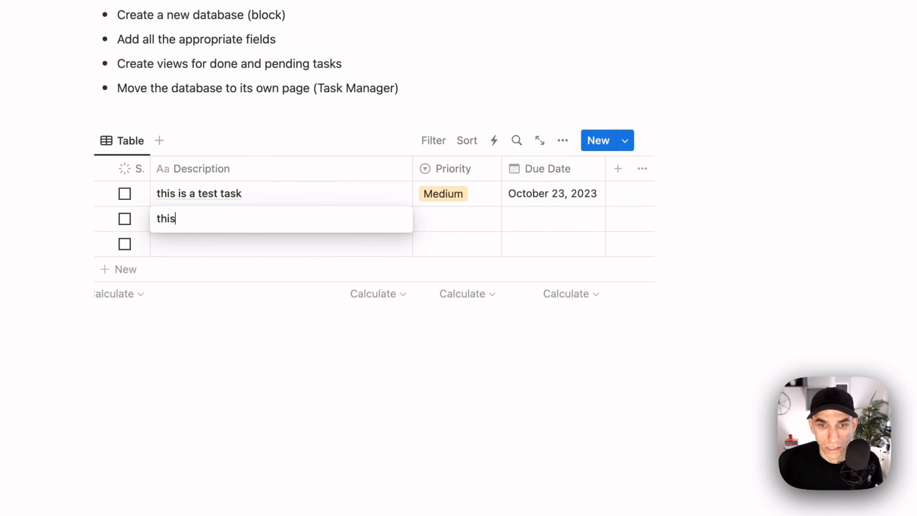
pyautogui.write(' is another test task')
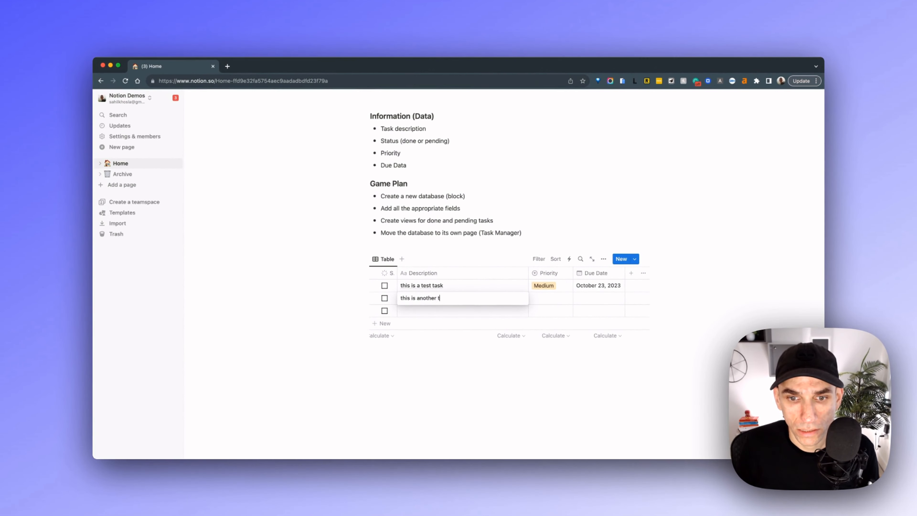
pyautogui.press('Return')
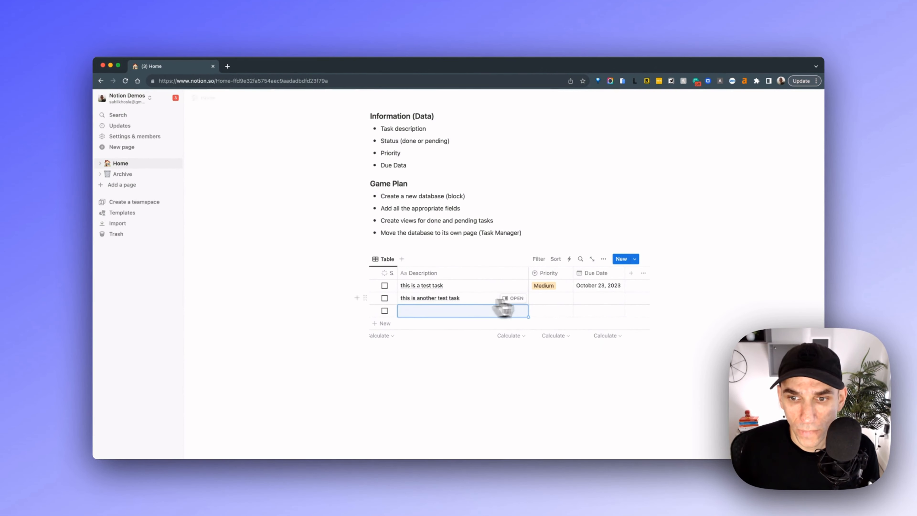
pyautogui.click(560, 300)
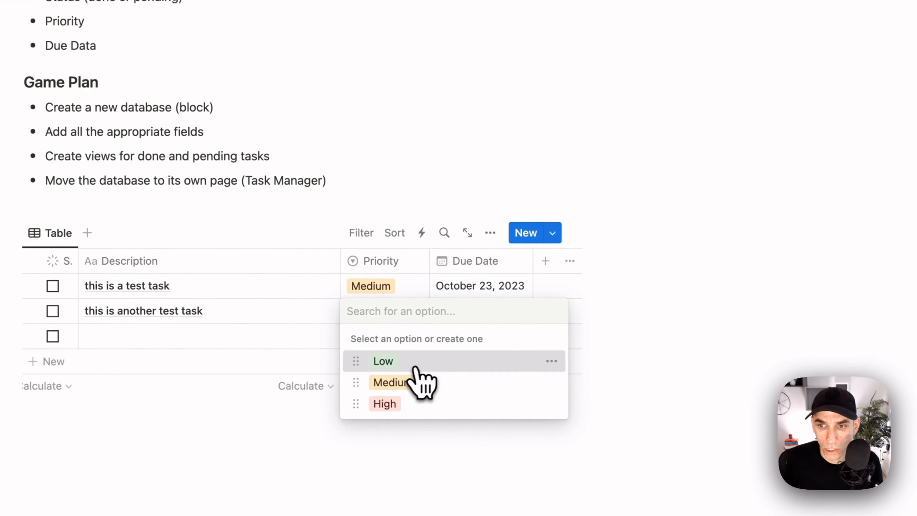
pyautogui.click(415, 364)
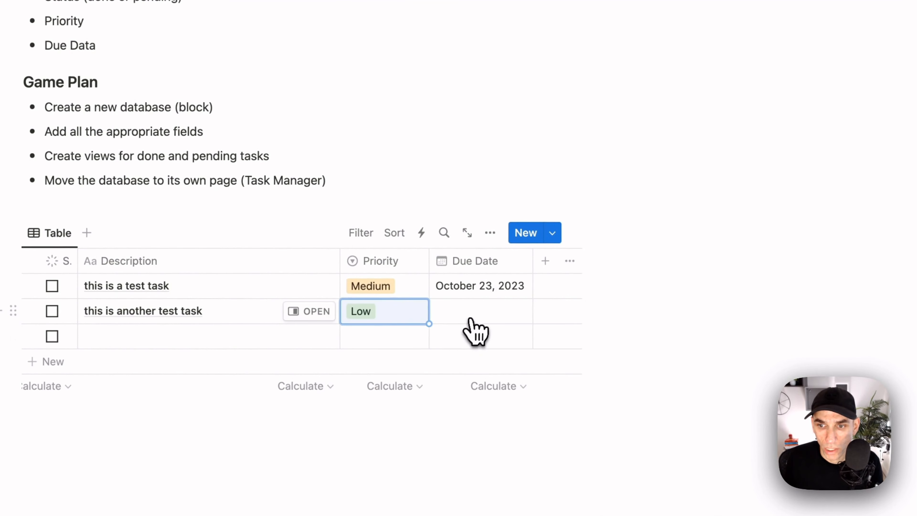
pyautogui.click(469, 318)
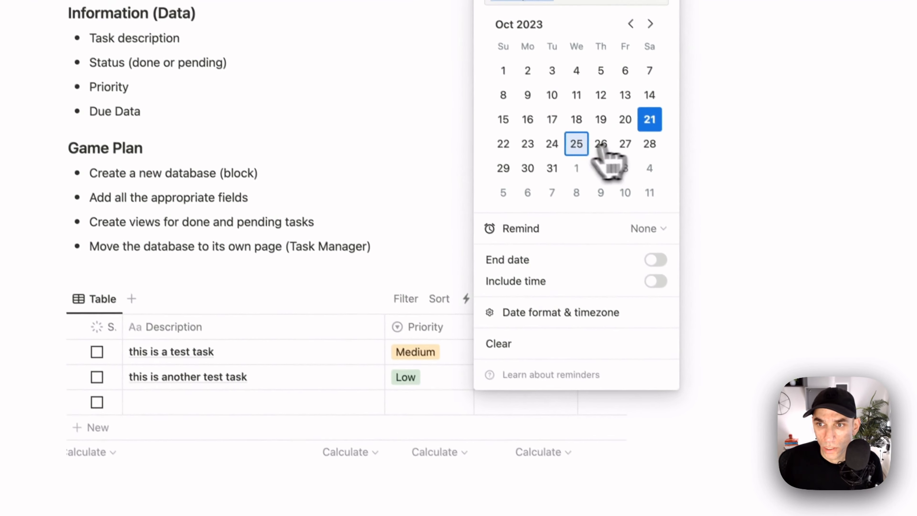
pyautogui.click(625, 144)
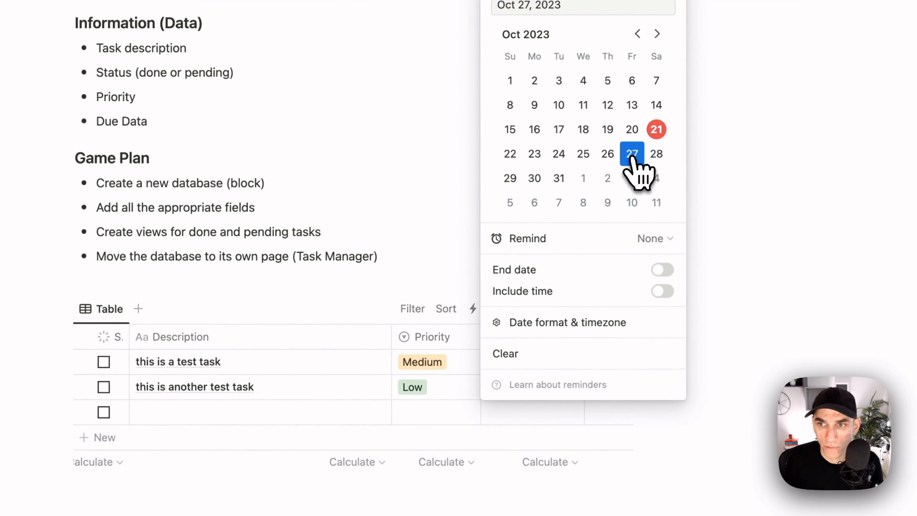
# - Fill in the third row with description "this is a done task", priority High and due date October 21, 2023, and mark it done
pyautogui.click(247, 404)
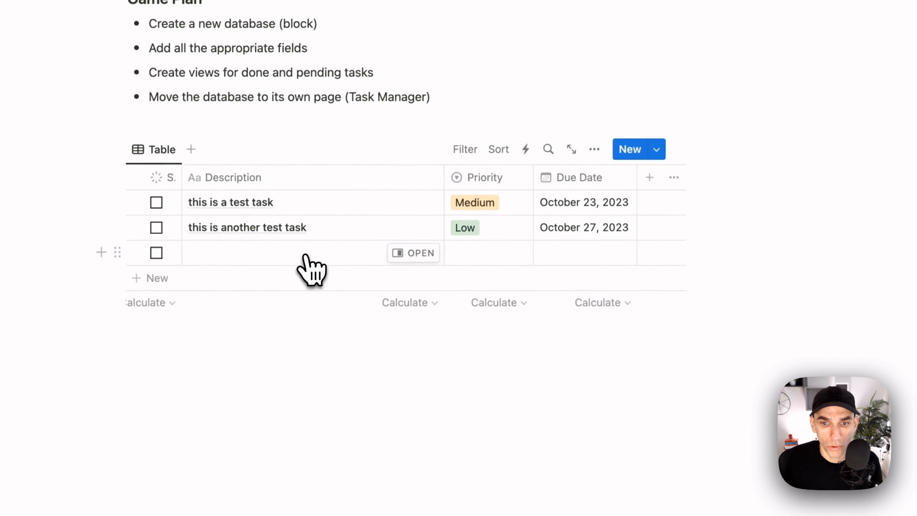
pyautogui.click(304, 257)
pyautogui.write('this is a done ')
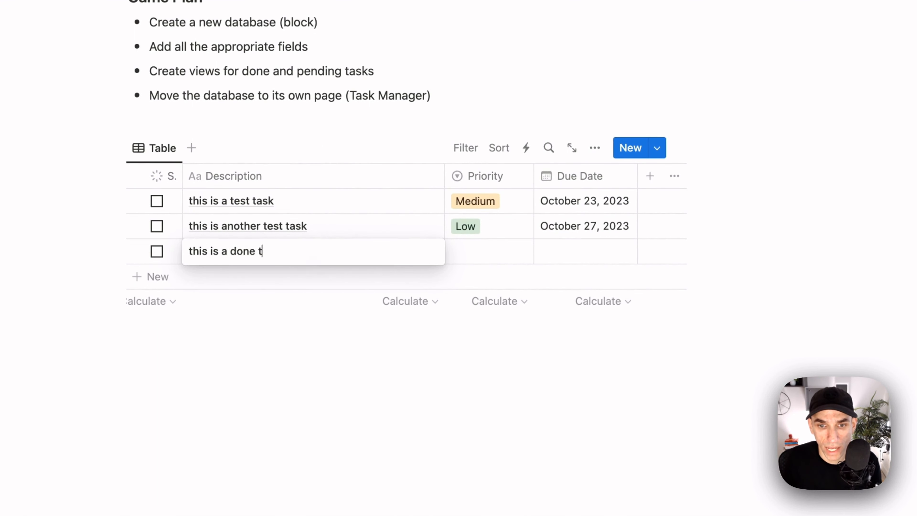
pyautogui.write('task')
pyautogui.press('Tab')
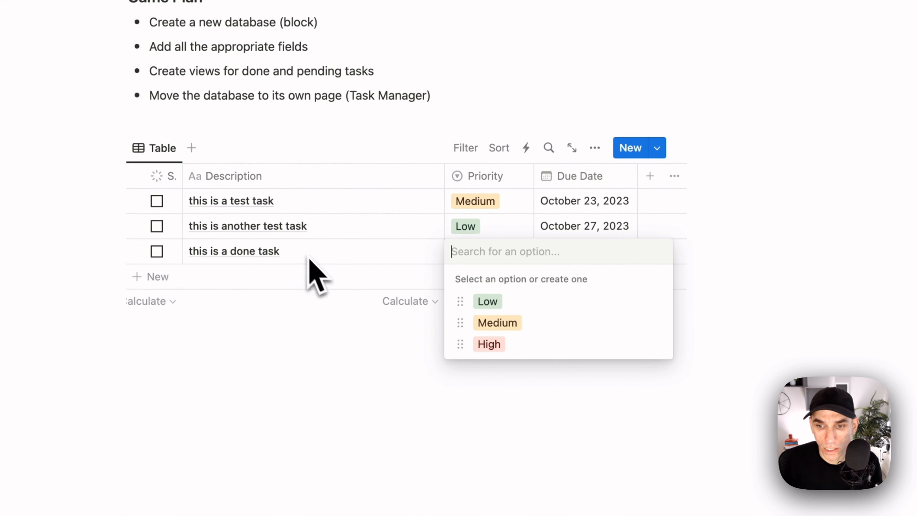
pyautogui.click(452, 344)
pyautogui.click(600, 254)
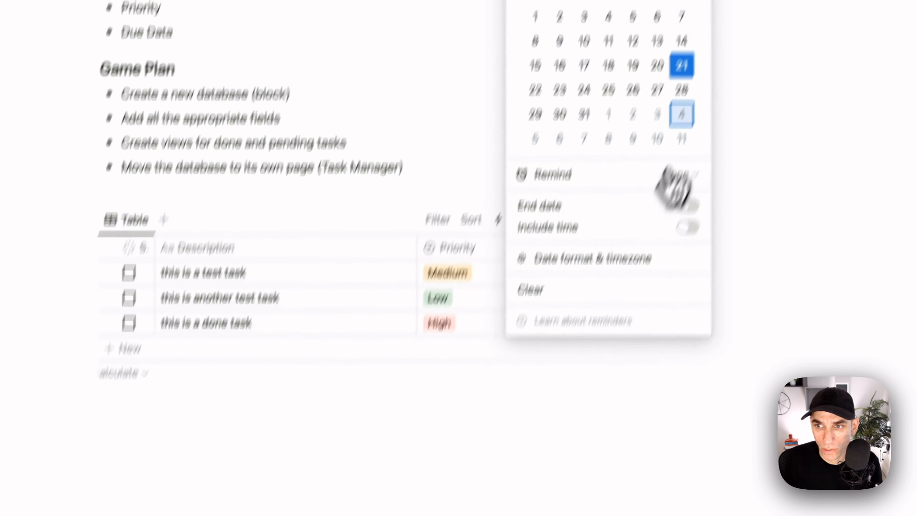
pyautogui.click(645, 159)
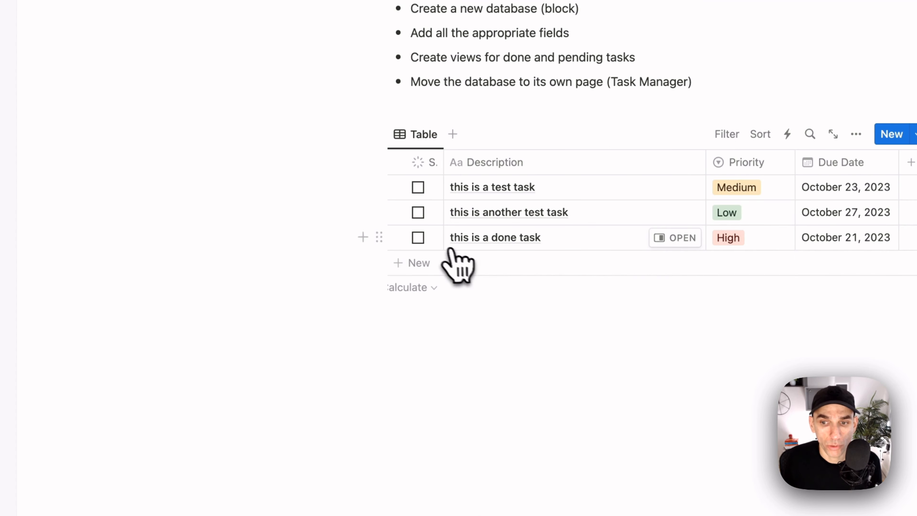
pyautogui.click(418, 238)
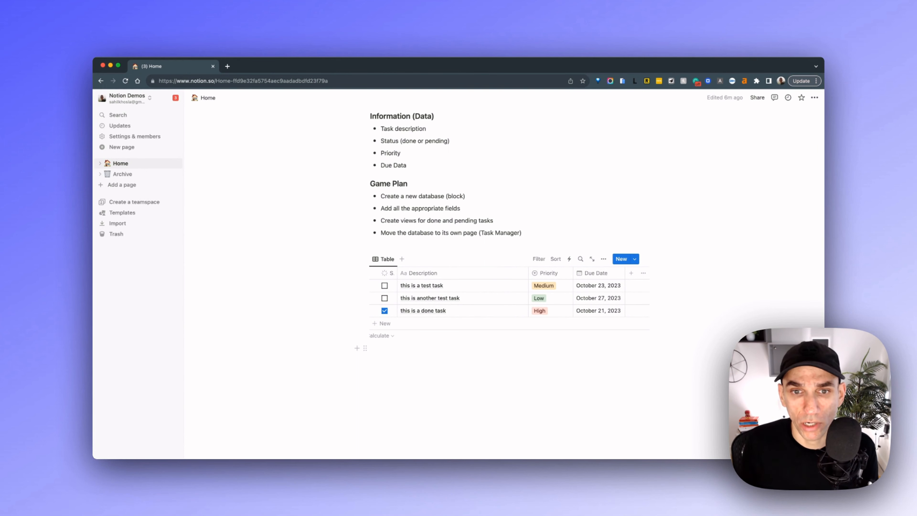
# - Add a table view named "Done Task" to the tasks database with its database title hidden
pyautogui.scroll(5, 500, 249)
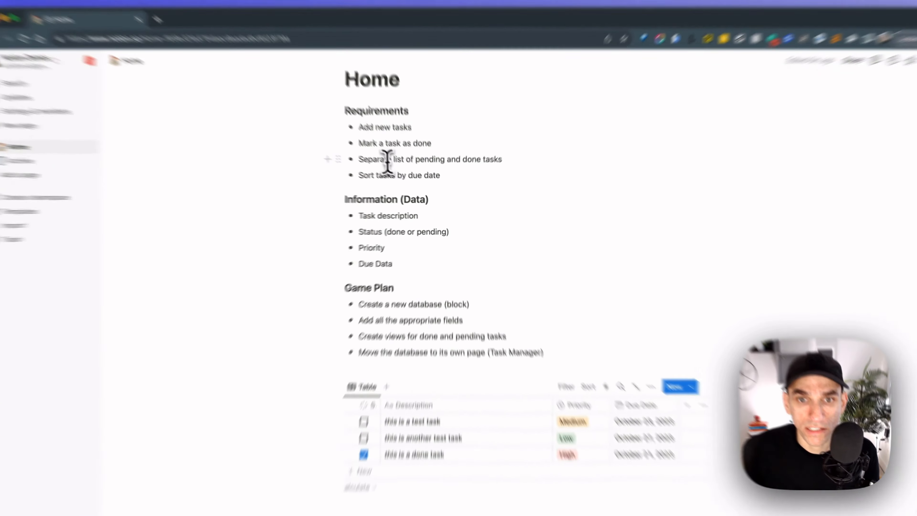
pyautogui.moveTo(405, 173); pyautogui.dragTo(505, 177)
pyautogui.scroll(-1, 565, 187)
pyautogui.click(565, 199)
pyautogui.scroll(-10, 565, 199)
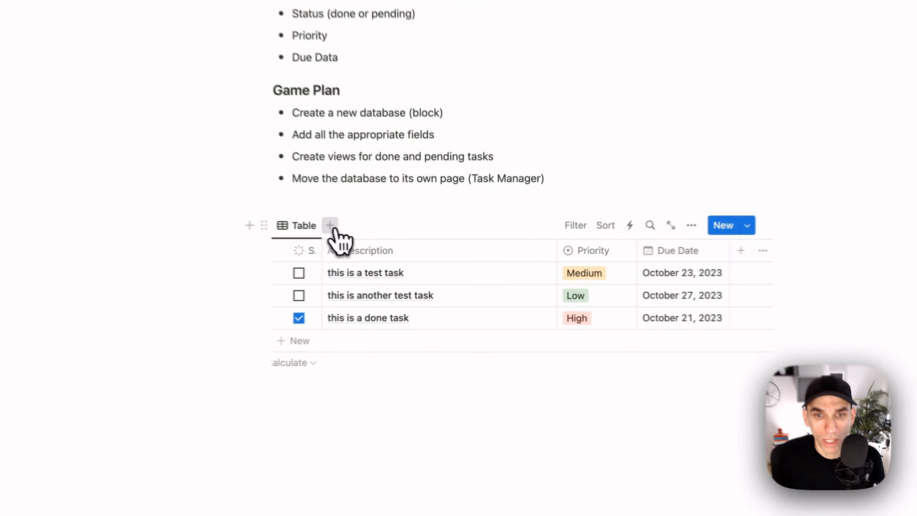
pyautogui.click(402, 245)
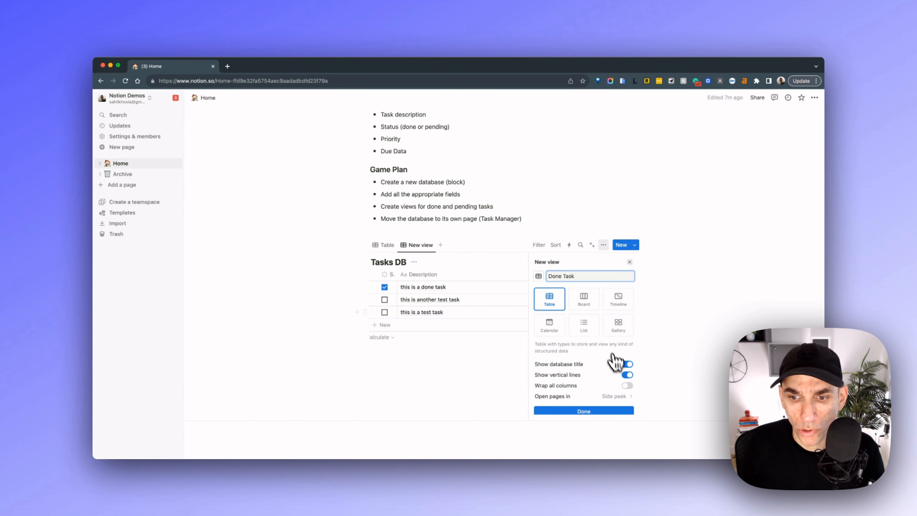
pyautogui.scroll(-1, 623, 358)
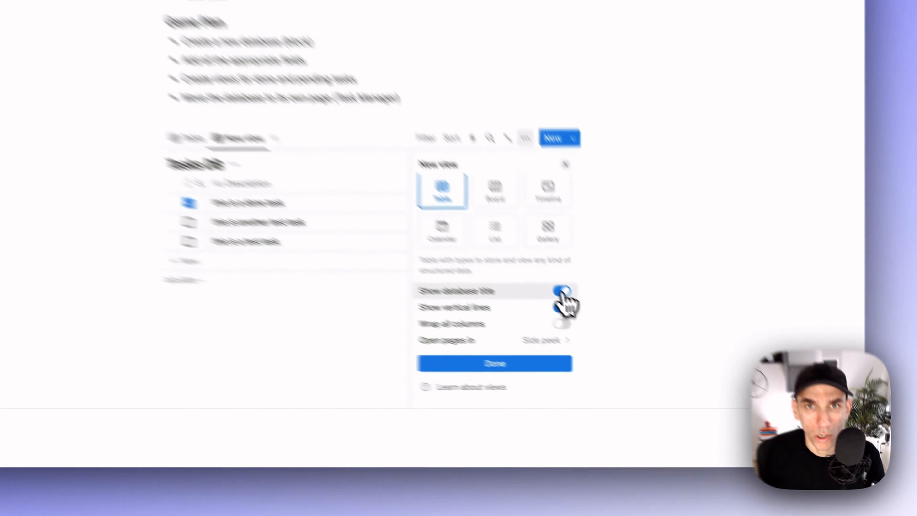
pyautogui.click(627, 344)
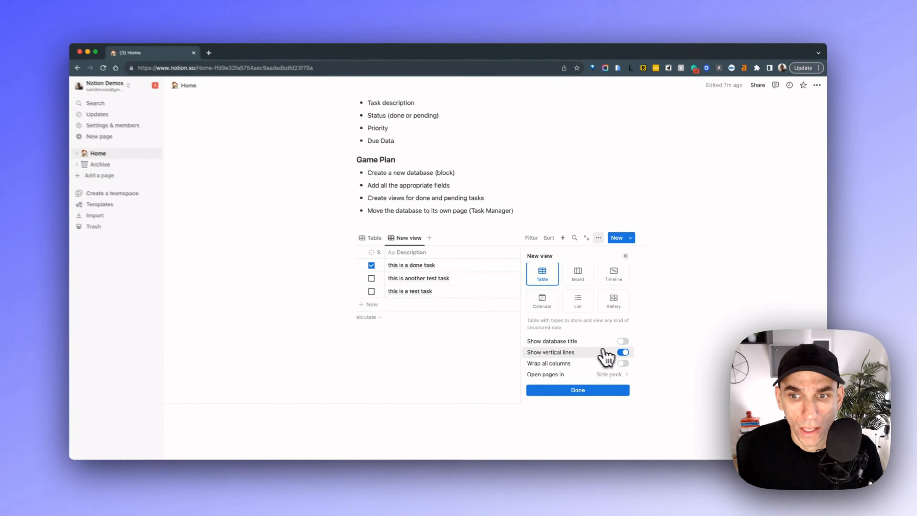
pyautogui.scroll(2, 606, 356)
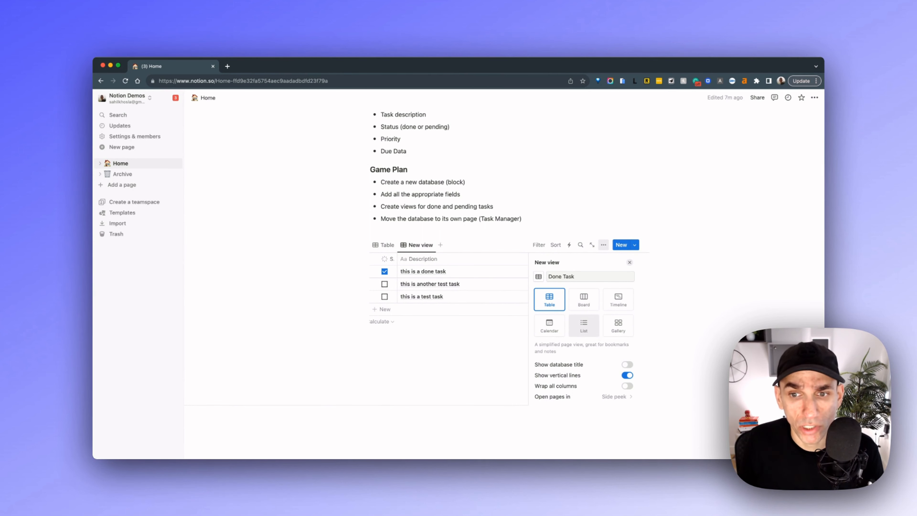
pyautogui.scroll(-2, 593, 328)
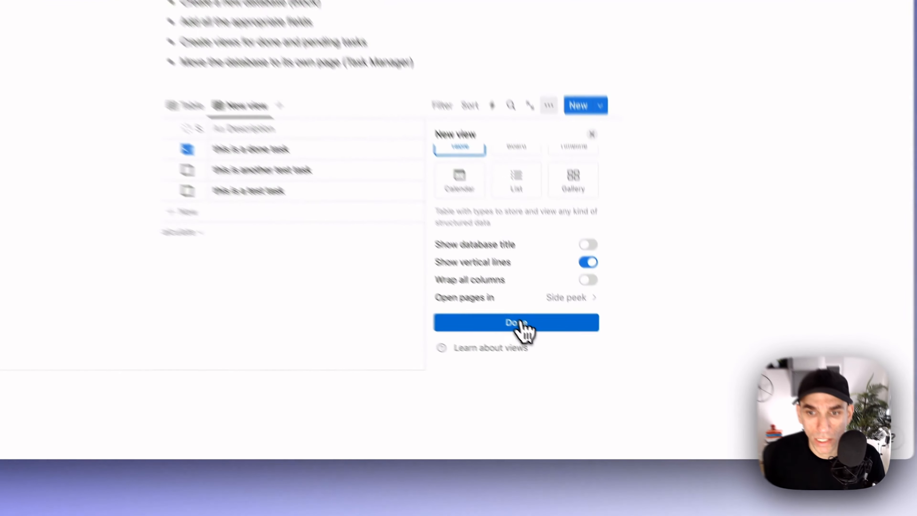
pyautogui.click(589, 374)
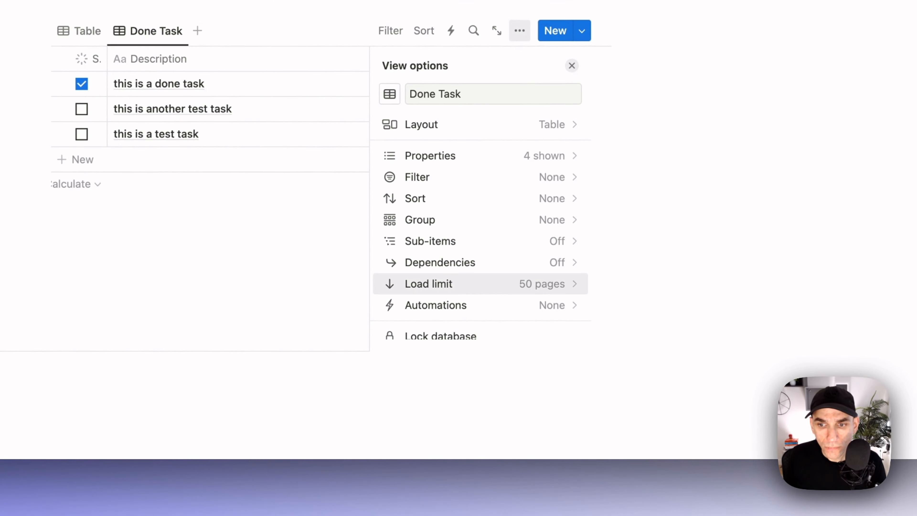
# - Filter the Done Task view to the Complete status group and save the filter for everyone
pyautogui.scroll(-2, 484, 229)
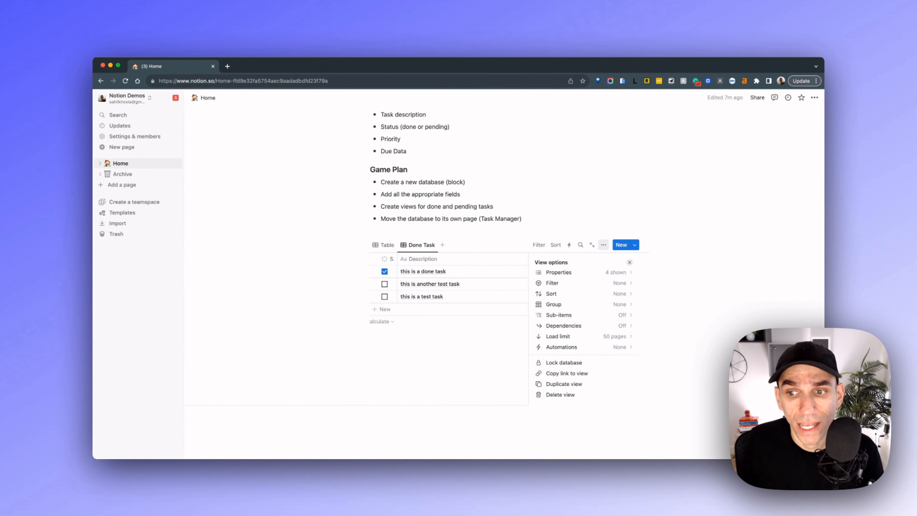
pyautogui.scroll(1, 583, 336)
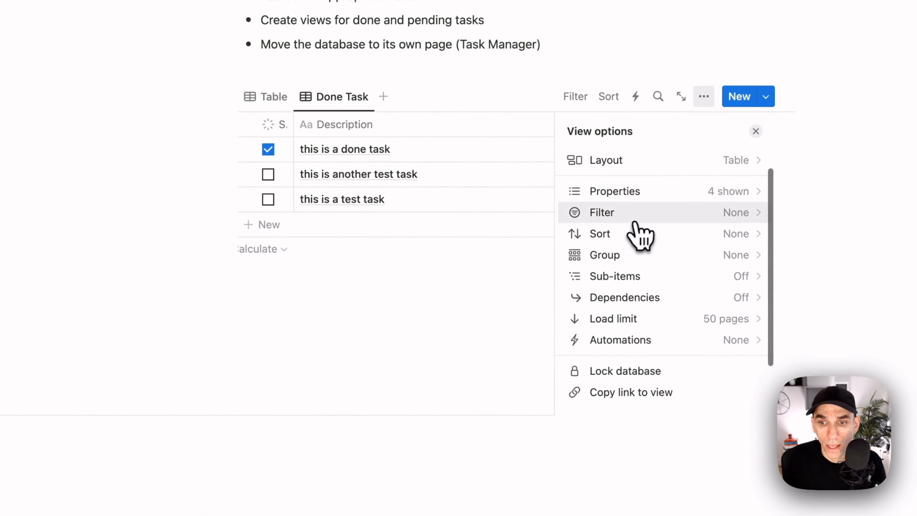
pyautogui.click(567, 305)
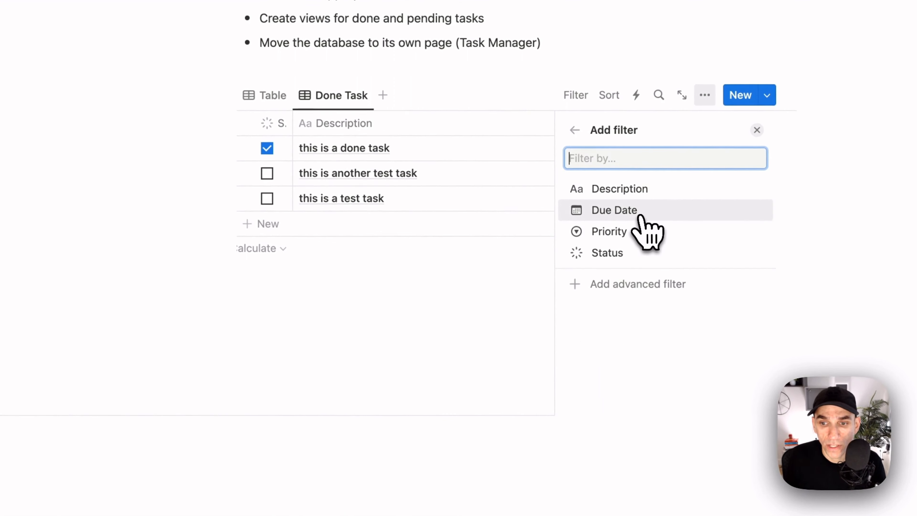
pyautogui.click(642, 258)
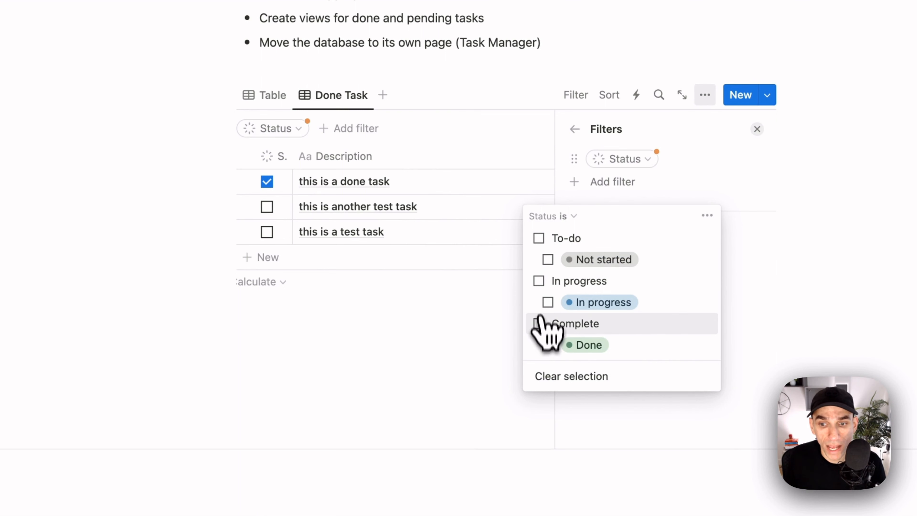
pyautogui.click(539, 324)
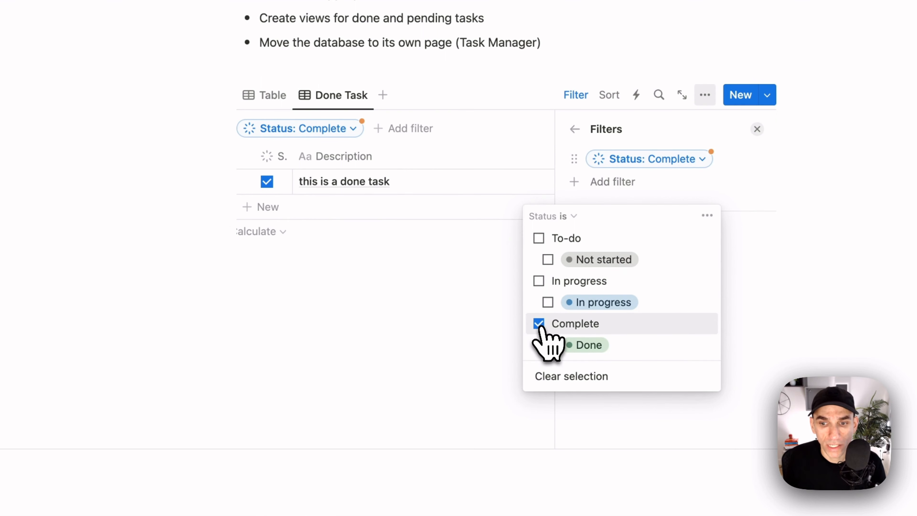
pyautogui.click(498, 307)
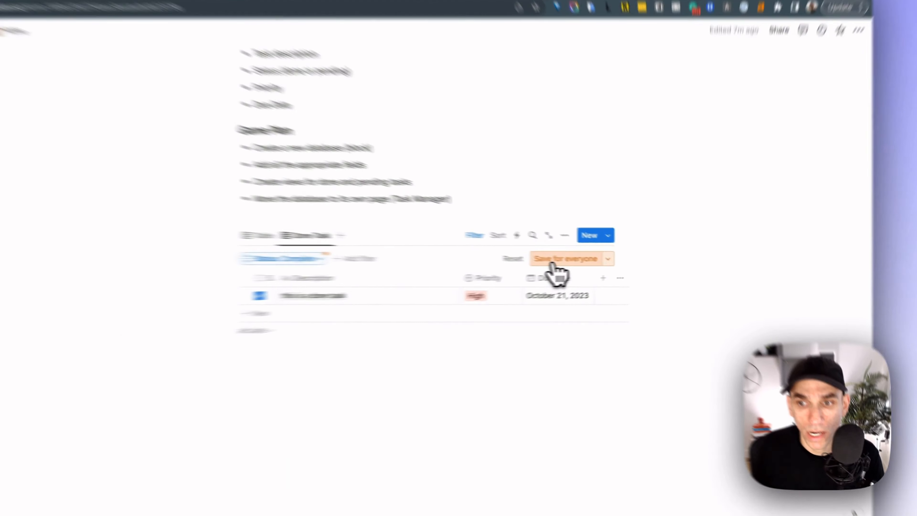
pyautogui.click(594, 264)
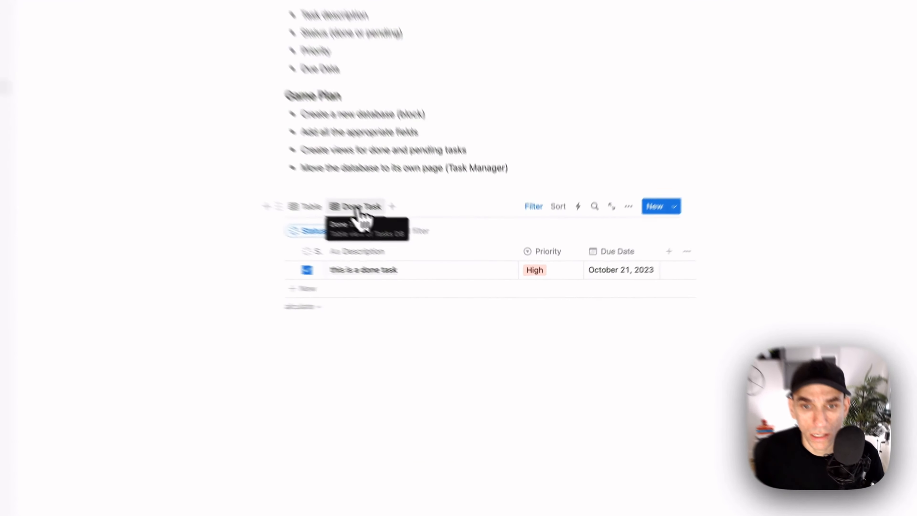
# - Duplicate the Done Task view and name the copy "Pending Tasks"
pyautogui.click(421, 246)
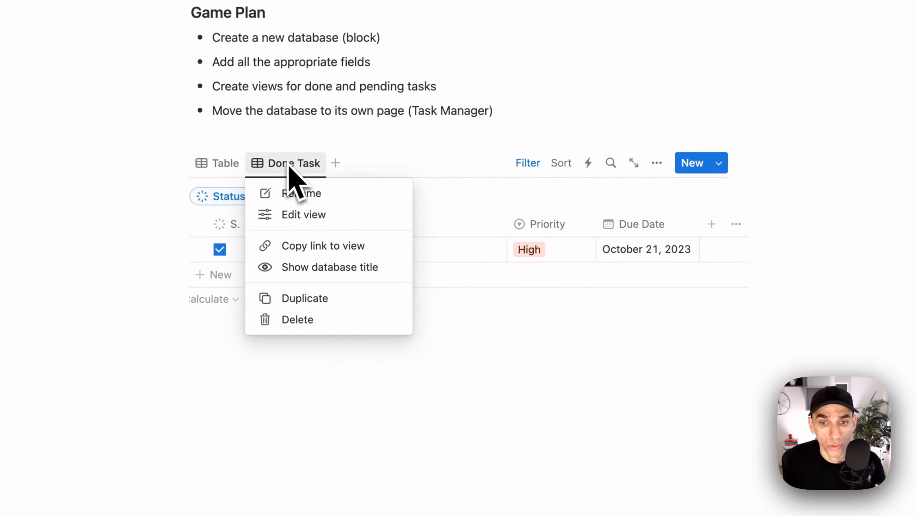
pyautogui.click(327, 307)
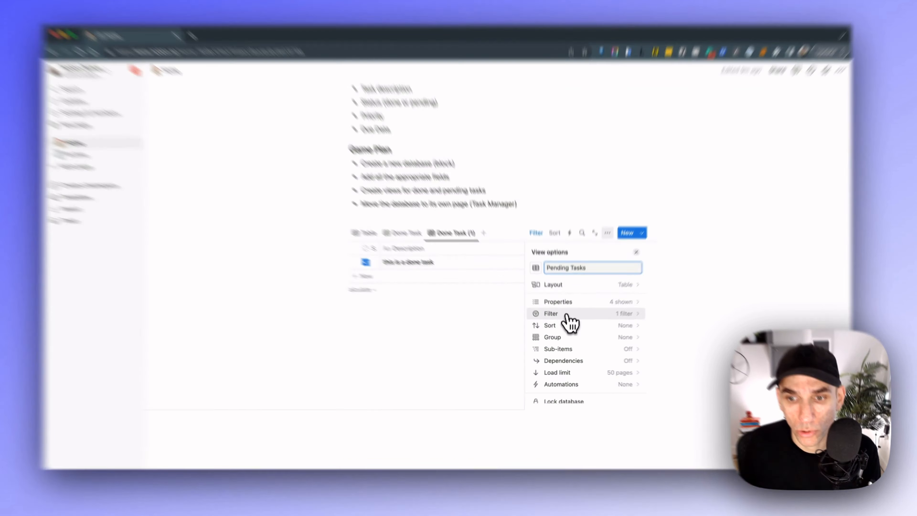
# - Change the Pending Tasks view's Status filter from Complete to In progress and To-do, and save it for everyone
pyautogui.click(565, 320)
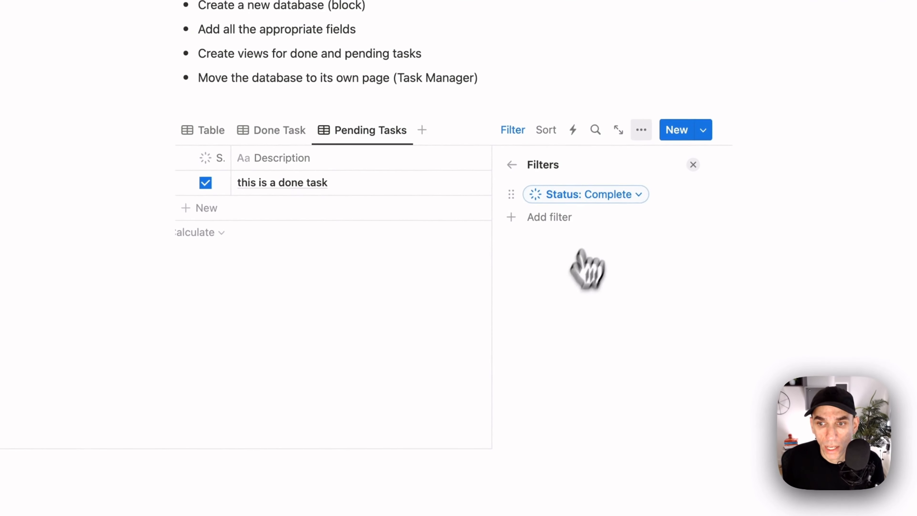
pyautogui.click(639, 192)
pyautogui.click(503, 325)
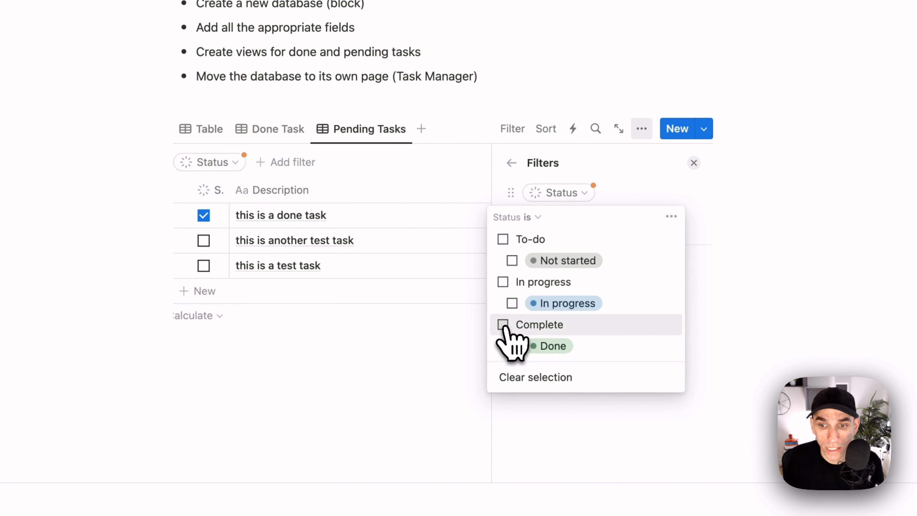
pyautogui.click(503, 281)
pyautogui.click(503, 239)
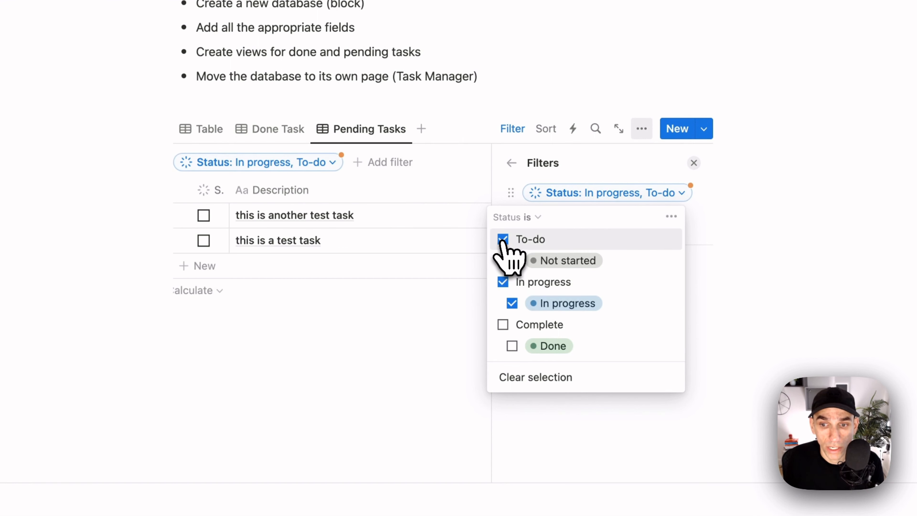
pyautogui.click(464, 331)
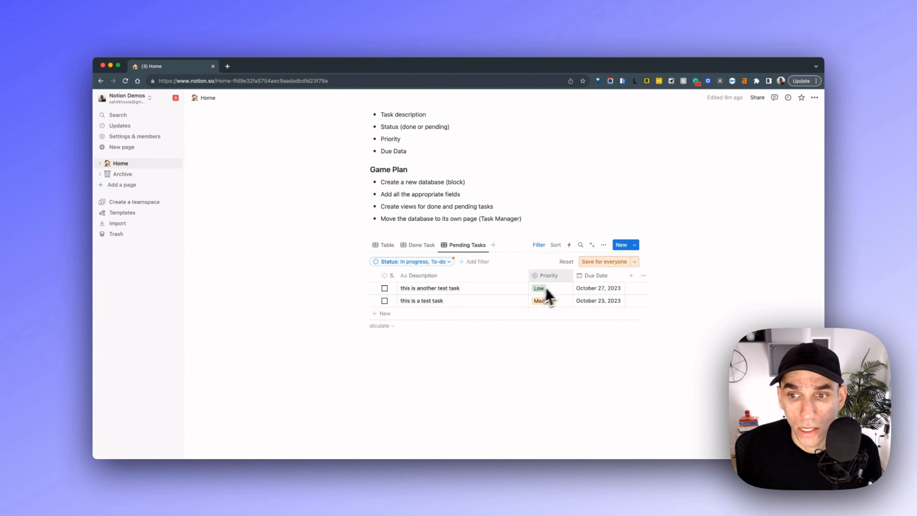
pyautogui.click(587, 263)
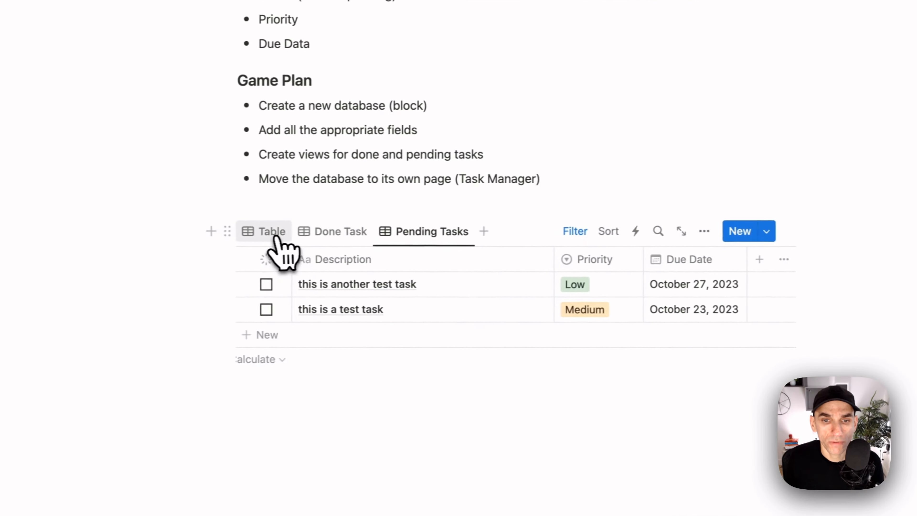
# - Rename the original Table view as "All Tasks"
pyautogui.click(276, 239)
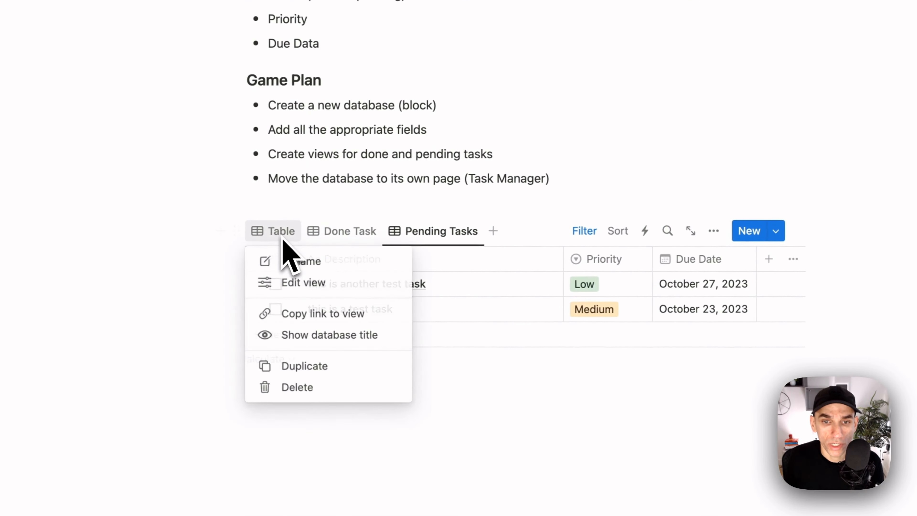
pyautogui.click(304, 282)
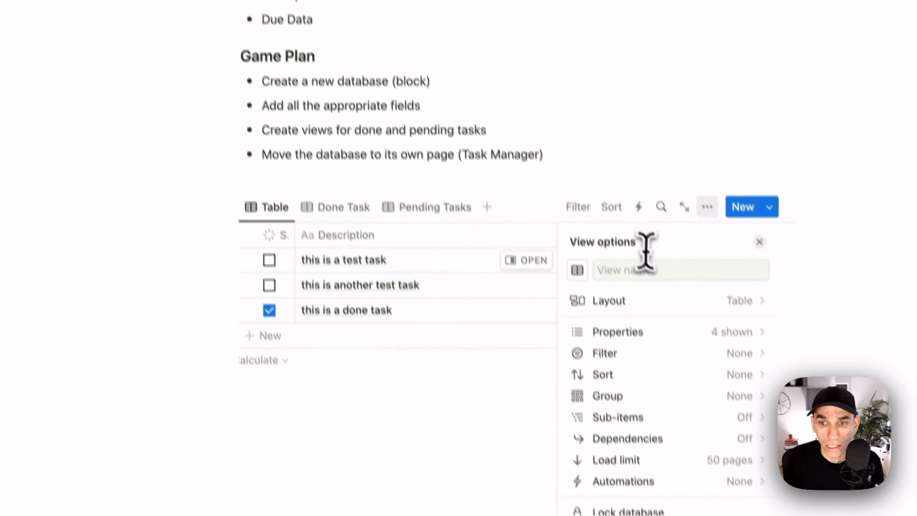
pyautogui.write('All Tasks')
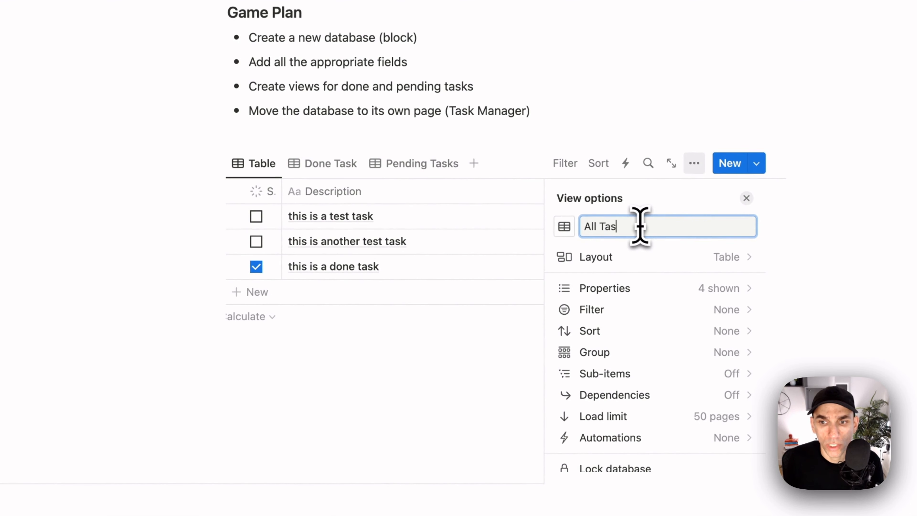
pyautogui.click(495, 342)
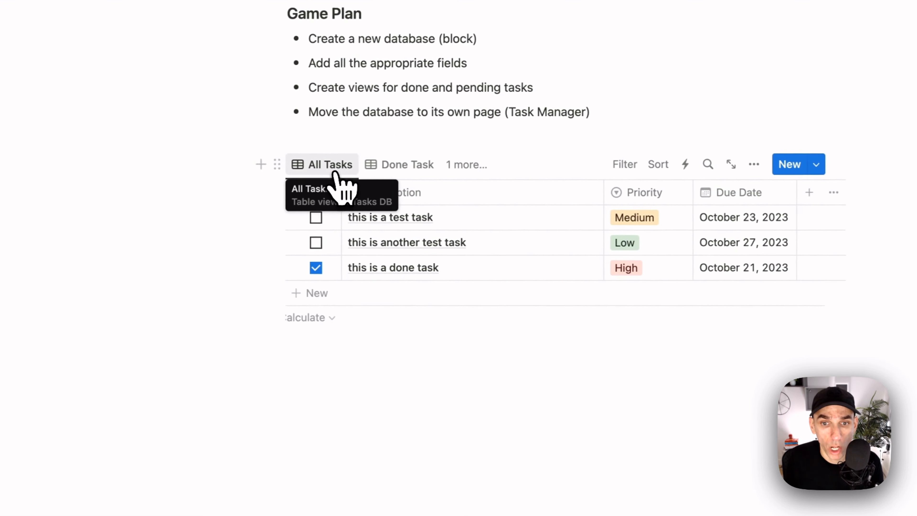
# - Check which tasks the Done Task view shows, followed by the Pending Tasks view
pyautogui.click(405, 166)
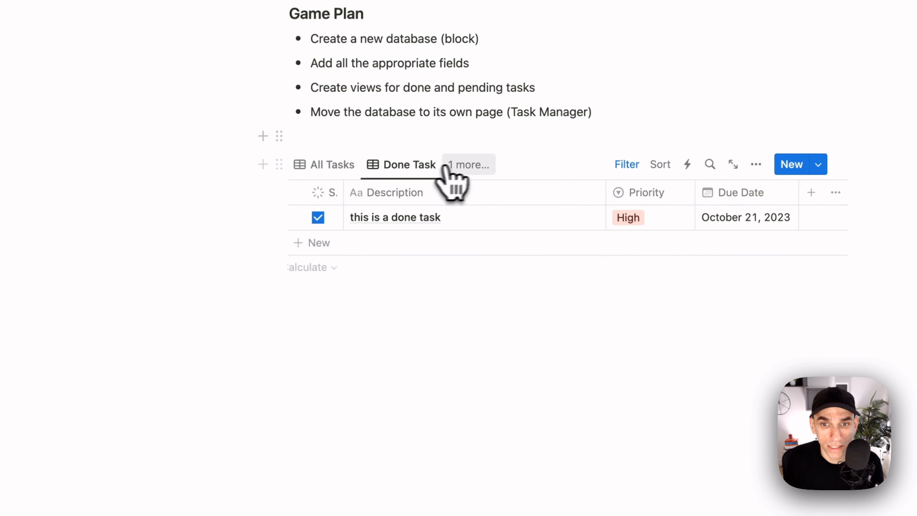
pyautogui.click(469, 165)
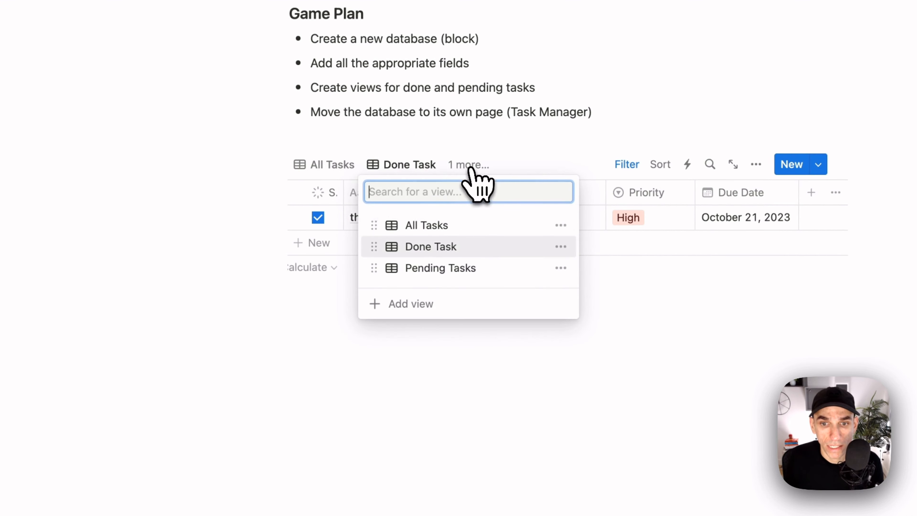
pyautogui.click(469, 268)
# - Reorder the database views so that Pending Tasks comes first, ahead of All Tasks and Done Task
pyautogui.click(485, 165)
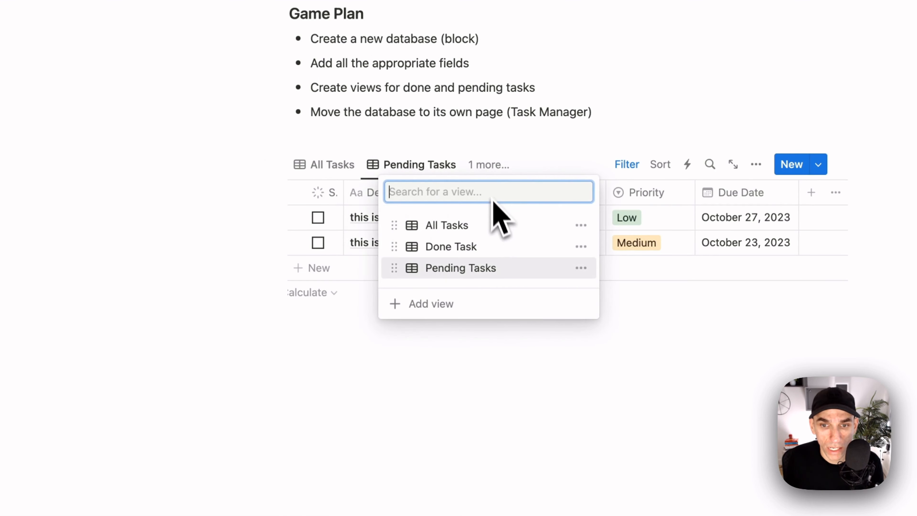
pyautogui.moveTo(394, 267); pyautogui.dragTo(395, 244)
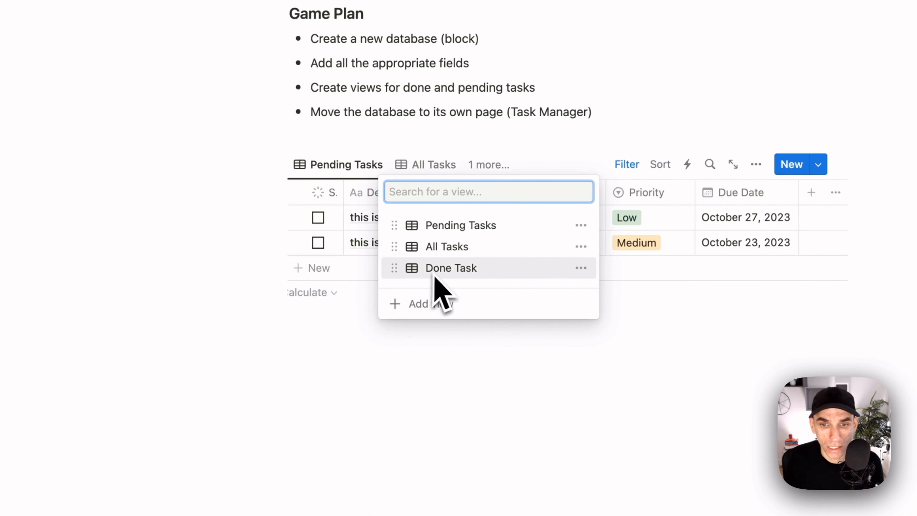
pyautogui.click(463, 358)
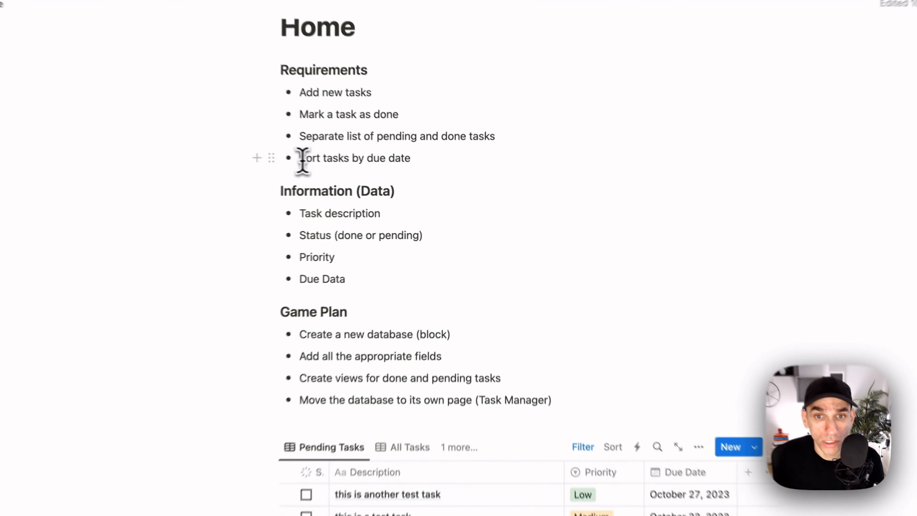
# - Review the "Sort tasks by due date" item in the Requirements list on the Home page
pyautogui.moveTo(379, 179); pyautogui.dragTo(433, 178)
pyautogui.moveTo(388, 152); pyautogui.dragTo(407, 149)
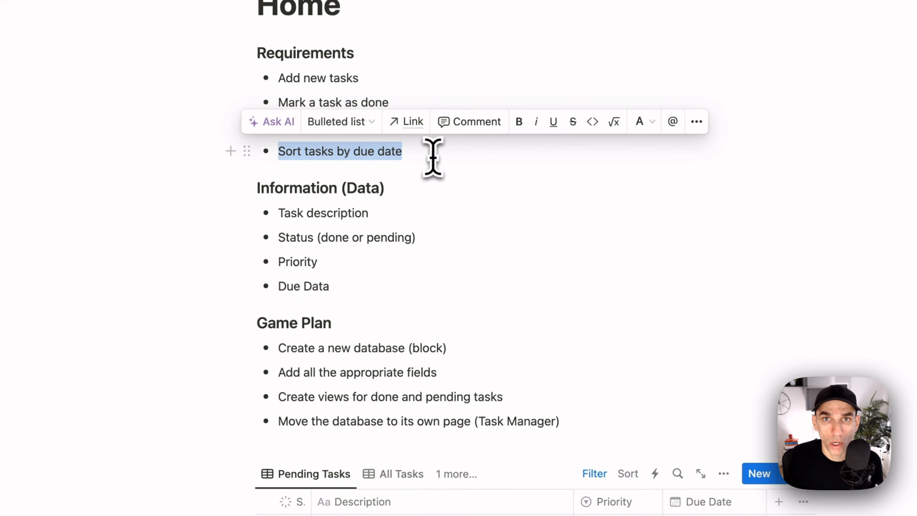
pyautogui.click(432, 162)
# - Sort the Pending Tasks view by Due Date, trying descending order before returning to ascending
pyautogui.scroll(-4, 432, 164)
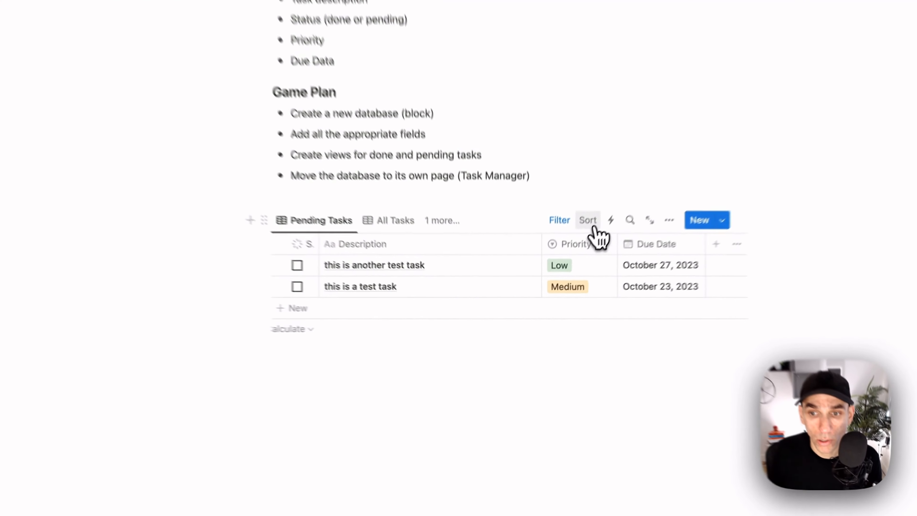
pyautogui.click(558, 278)
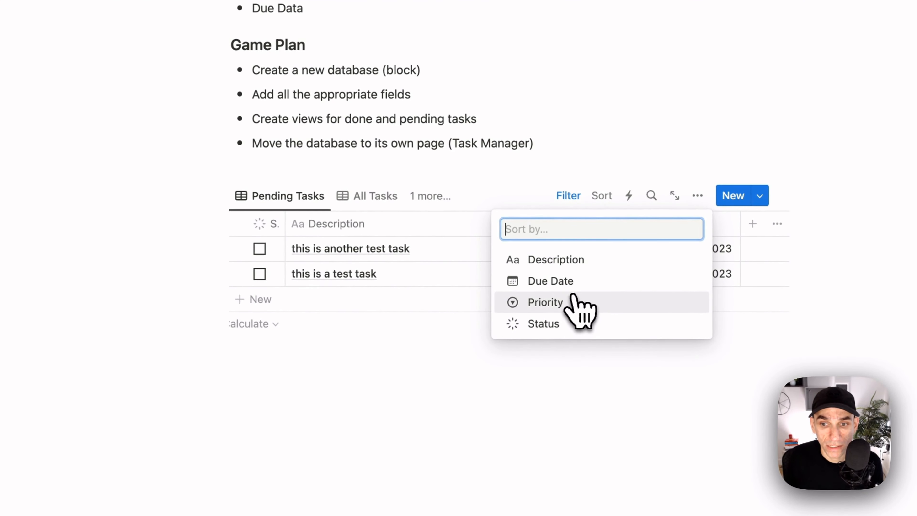
pyautogui.click(575, 281)
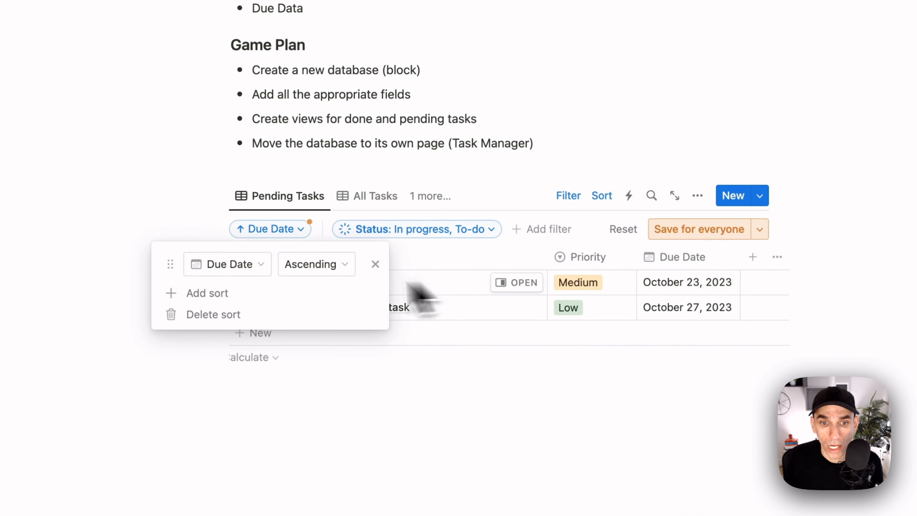
pyautogui.click(323, 269)
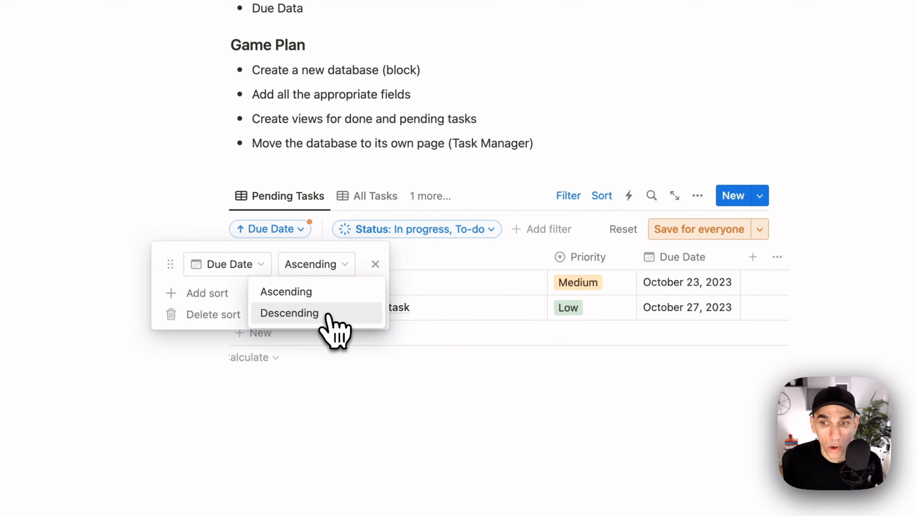
pyautogui.click(307, 313)
pyautogui.click(316, 264)
pyautogui.click(303, 287)
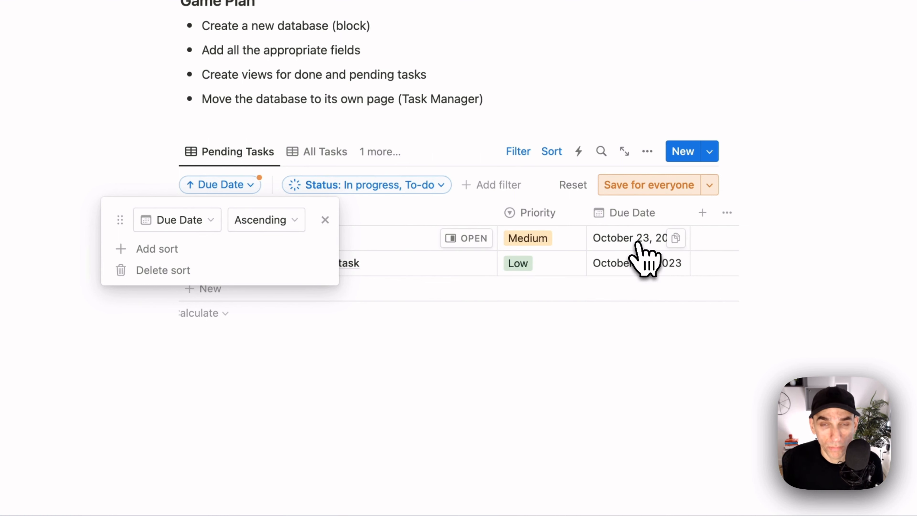
pyautogui.click(612, 346)
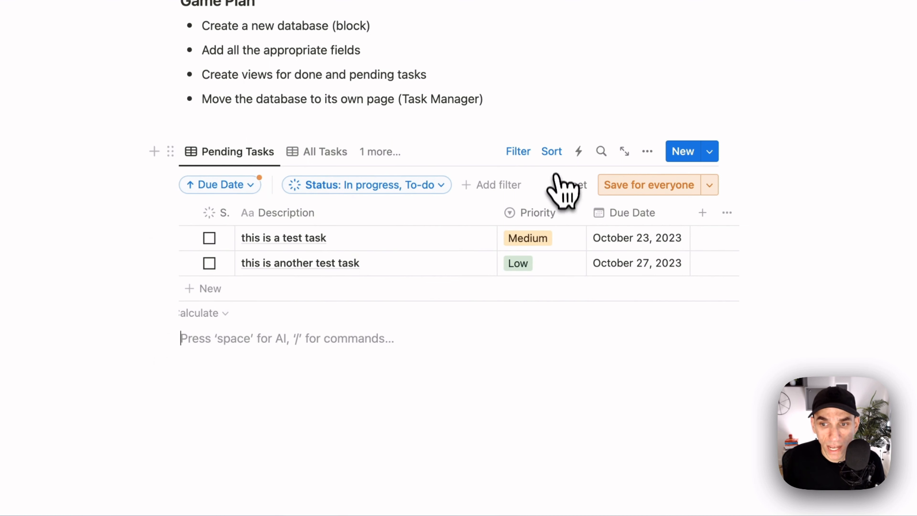
# - Remove the Due Date sort from the Pending Tasks view
pyautogui.click(553, 153)
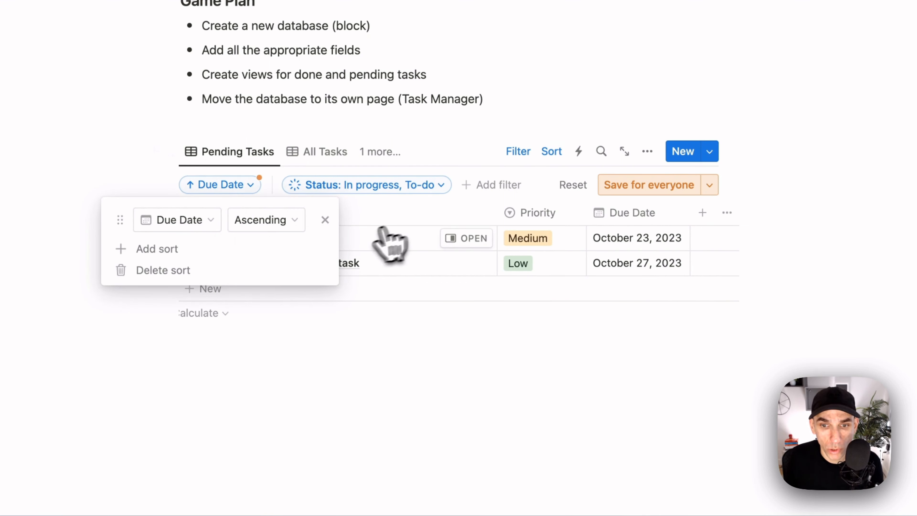
pyautogui.click(325, 220)
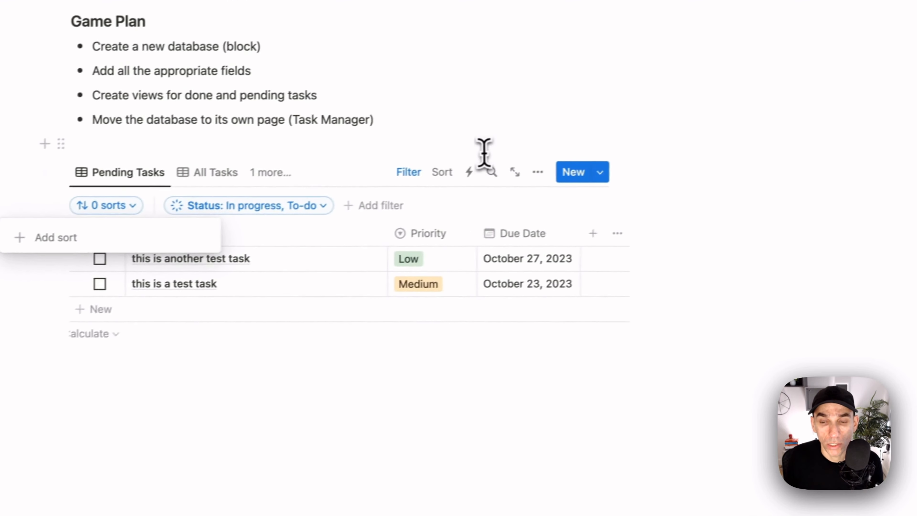
pyautogui.click(593, 129)
pyautogui.click(444, 362)
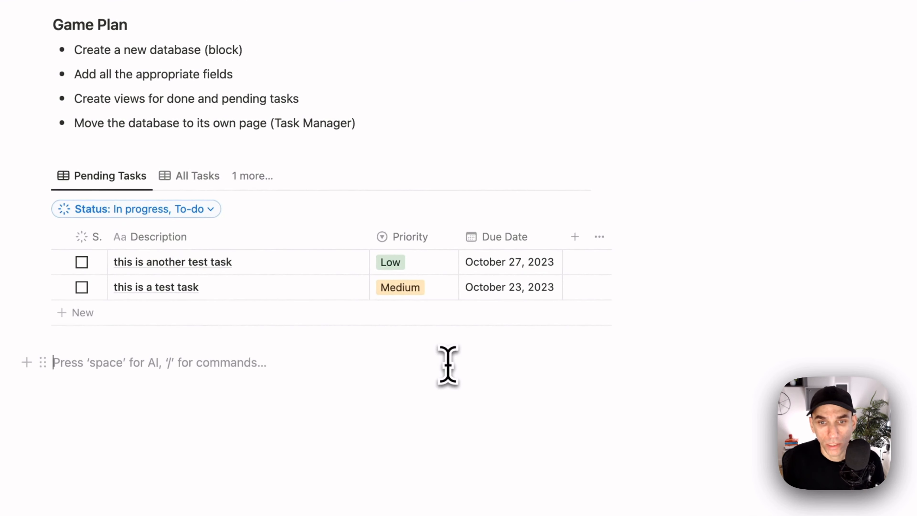
# - Delete the Requirements, Information (Data) and Game Plan notes above the database on the Home page
pyautogui.scroll(1, 442, 363)
pyautogui.scroll(5, 444, 355)
pyautogui.moveTo(123, 79); pyautogui.dragTo(561, 328)
pyautogui.press('BackSpace')
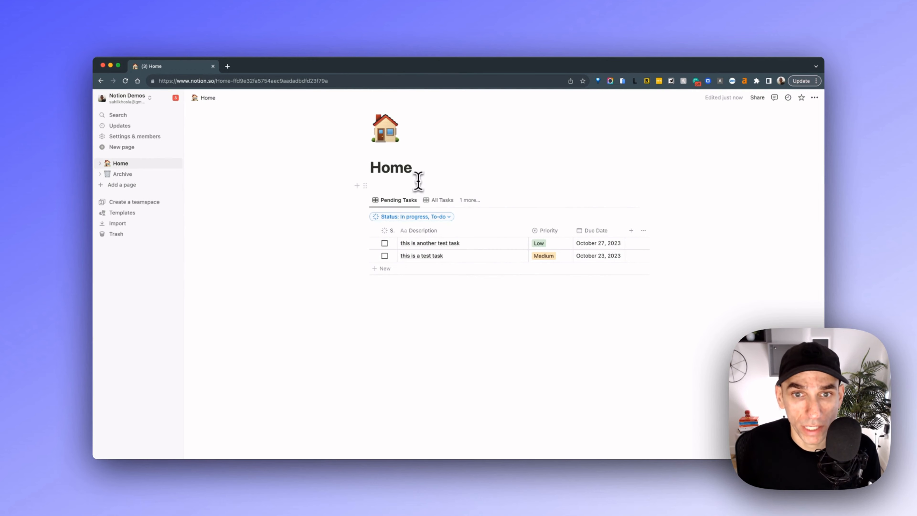
# - Insert a sub-page directly below the Home title and name it "Task Manager"
pyautogui.click(421, 171)
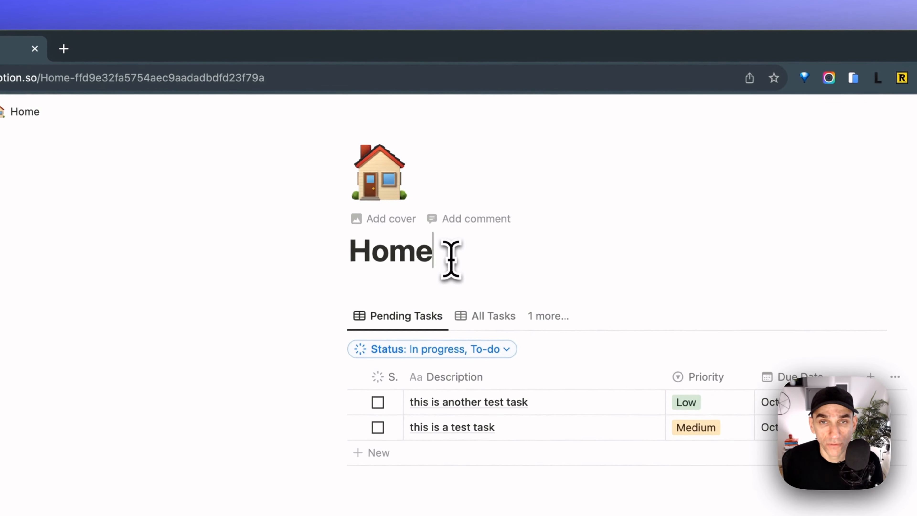
pyautogui.press('Return')
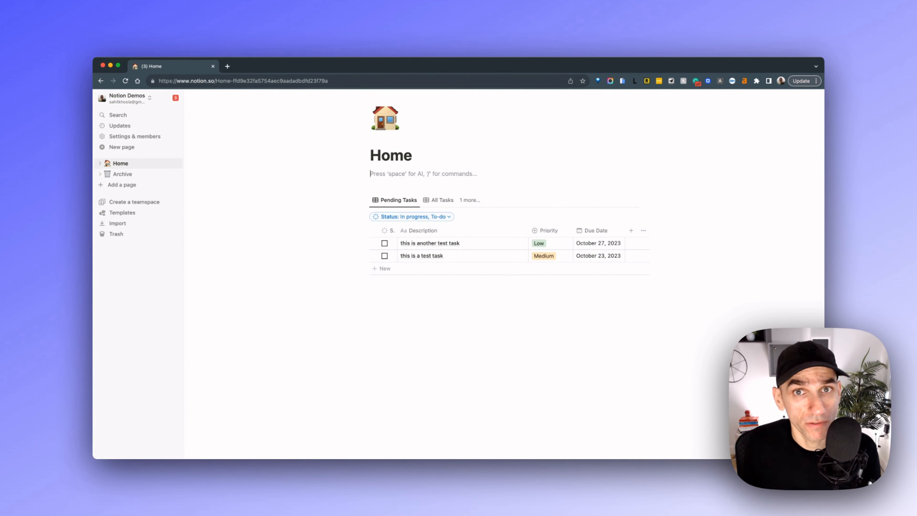
pyautogui.write('/')
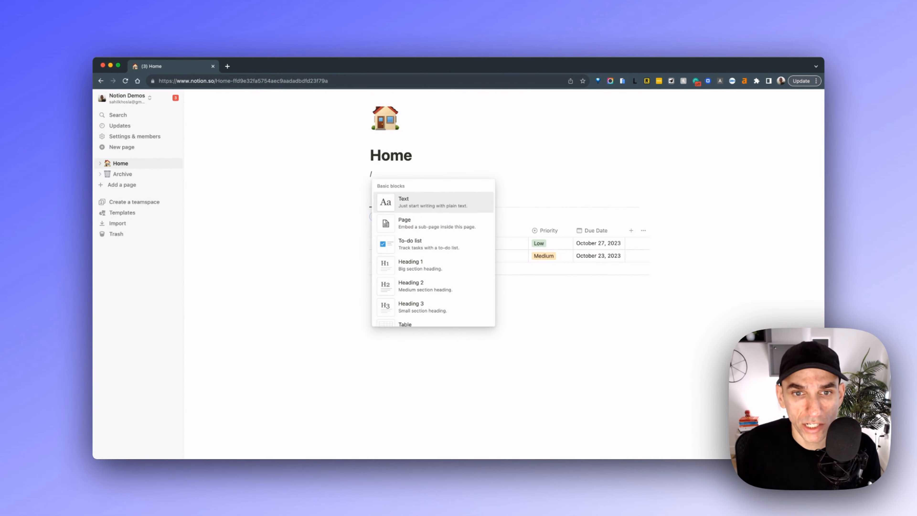
pyautogui.write('page')
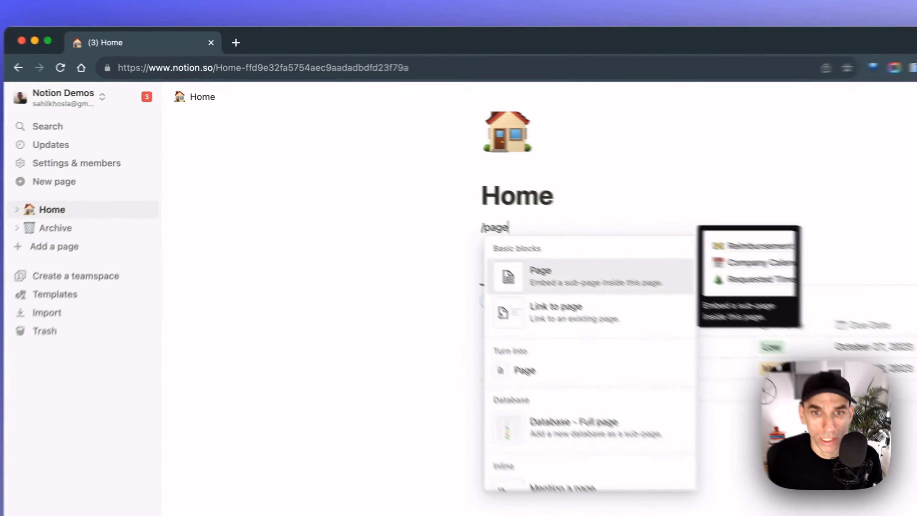
pyautogui.click(410, 204)
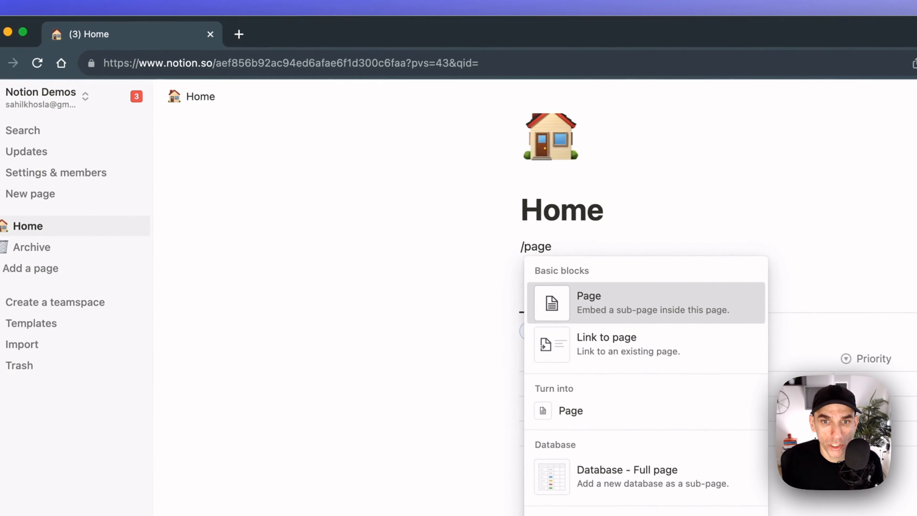
pyautogui.write('Task Manager')
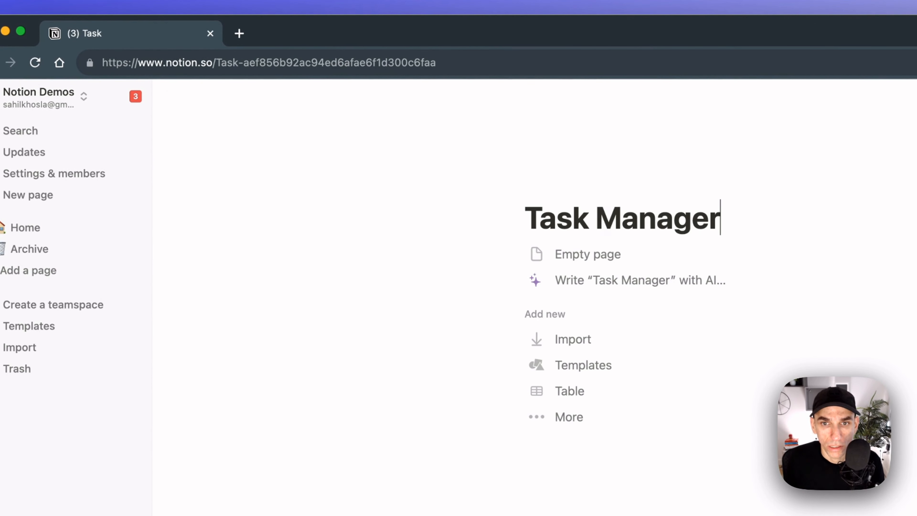
# - Give the Task Manager page a green check mark emoji as its icon
pyautogui.click(546, 190)
pyautogui.click(549, 212)
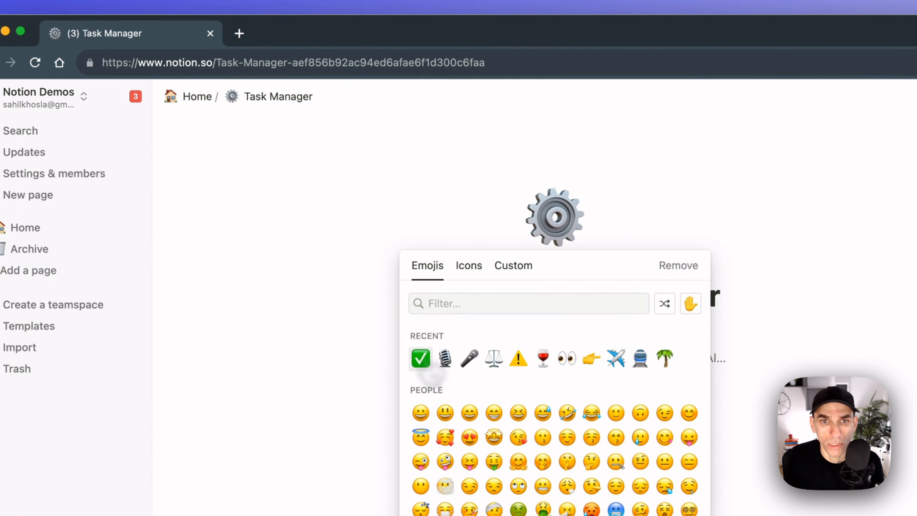
pyautogui.click(422, 358)
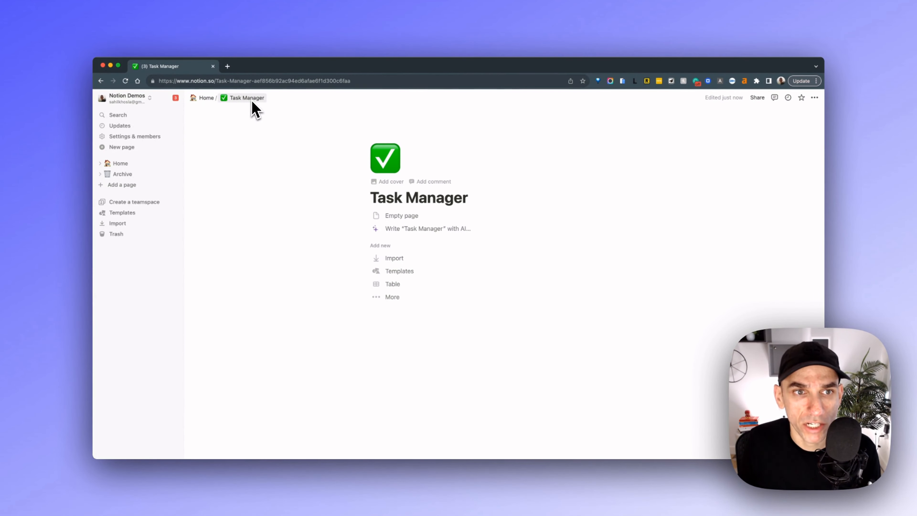
# - Return to the Home page and move the tasks database into the Task Manager sub-page
pyautogui.click(206, 98)
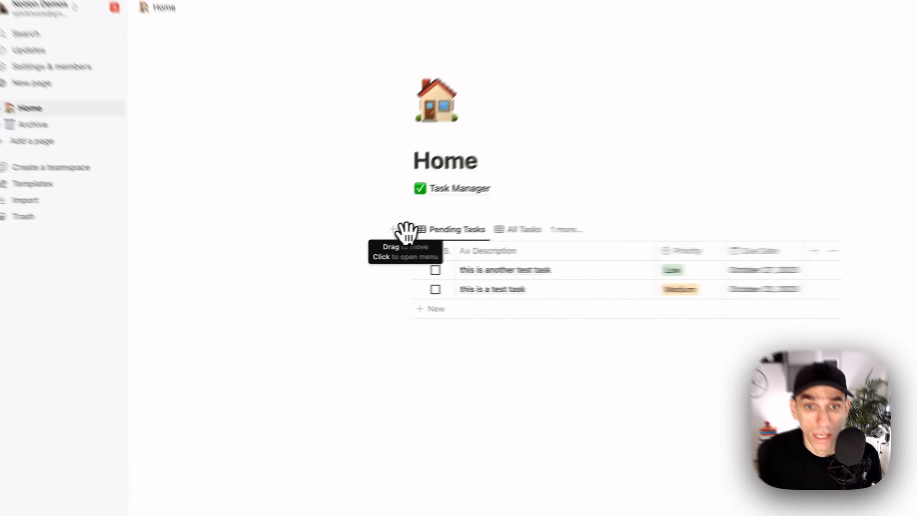
pyautogui.moveTo(366, 241); pyautogui.dragTo(394, 222)
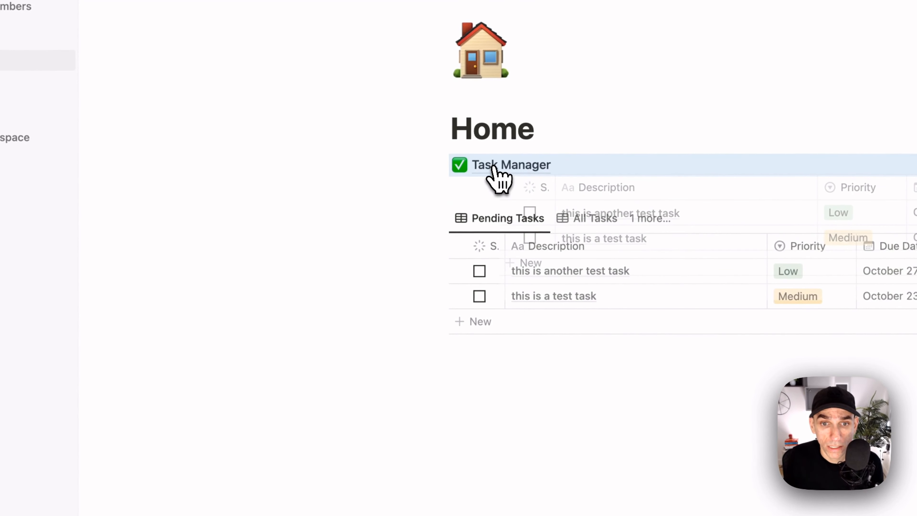
pyautogui.moveTo(494, 167); pyautogui.dragTo(494, 169)
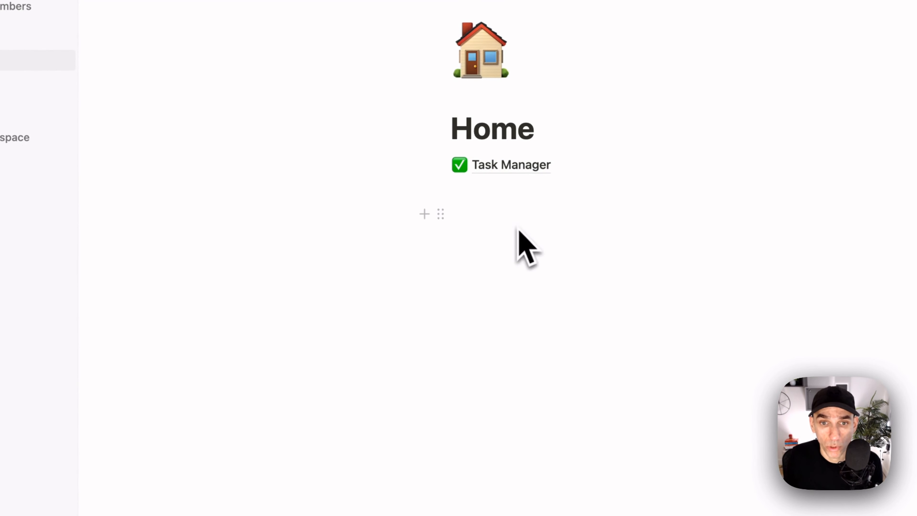
# - Open the Task Manager page and set its layout to full width
pyautogui.click(523, 176)
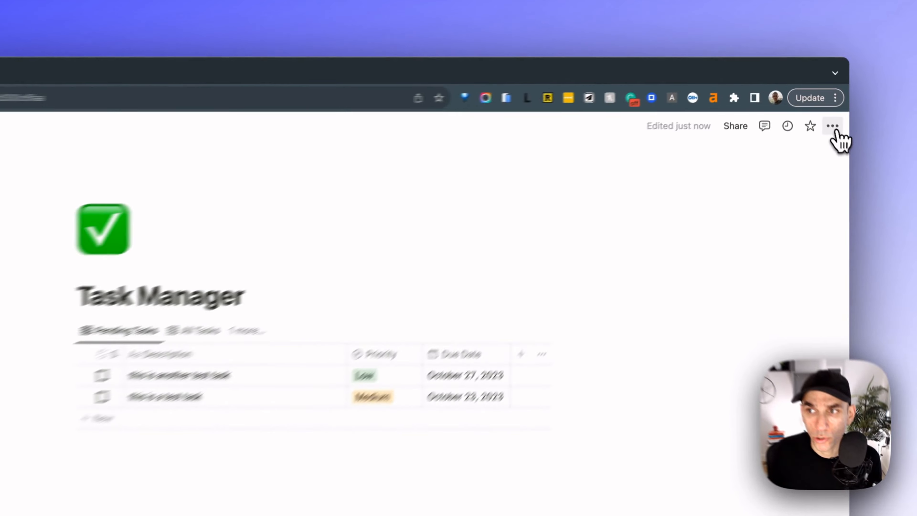
pyautogui.click(814, 98)
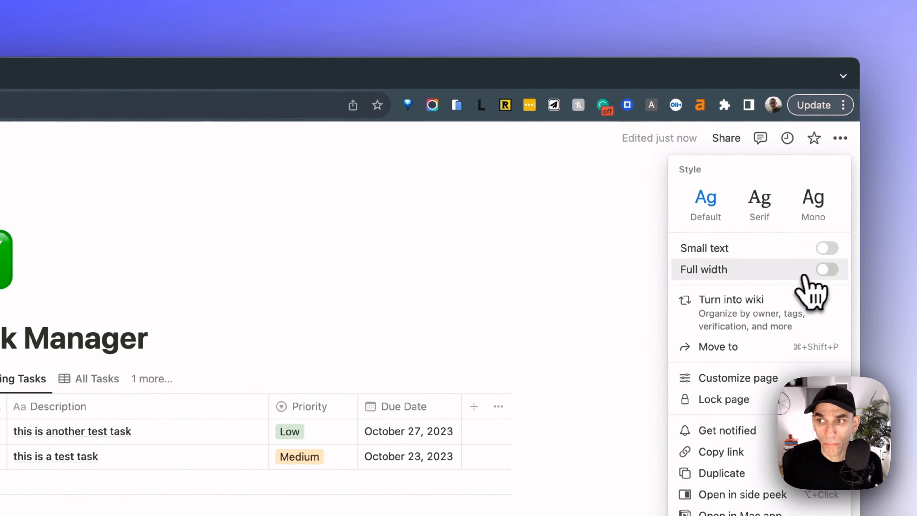
pyautogui.click(826, 269)
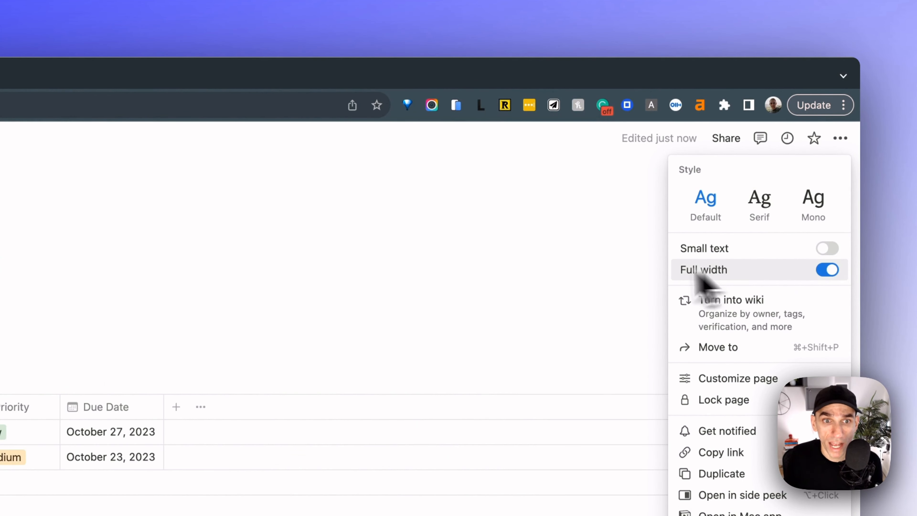
pyautogui.click(542, 250)
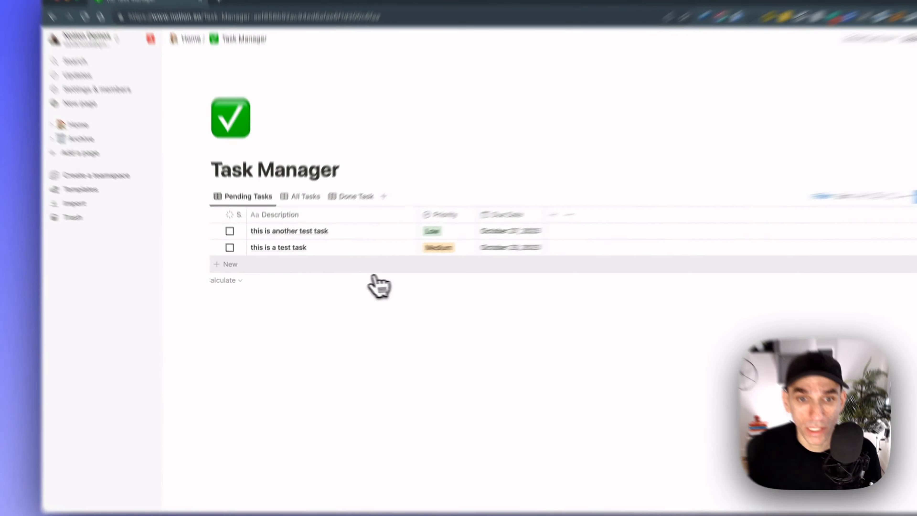
# - Add a new task named "add more tasks" in the Pending Tasks view
pyautogui.click(348, 270)
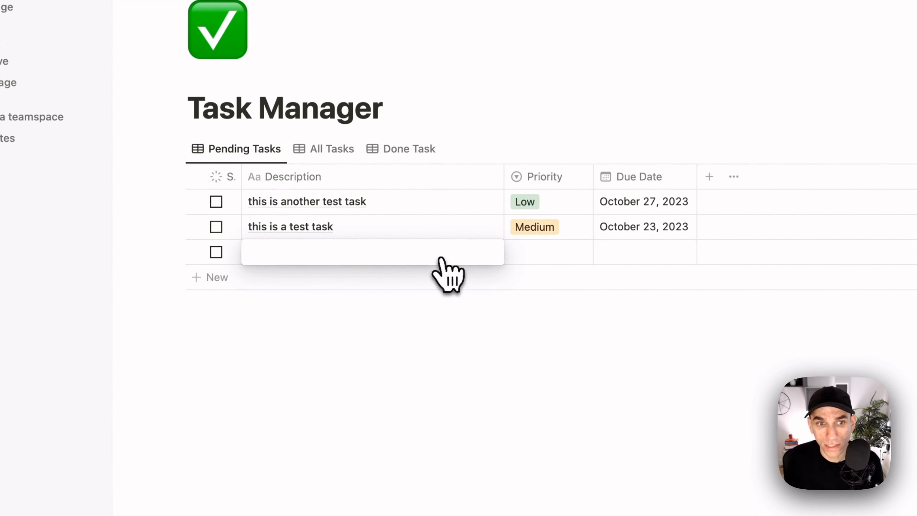
pyautogui.write('add more tasks')
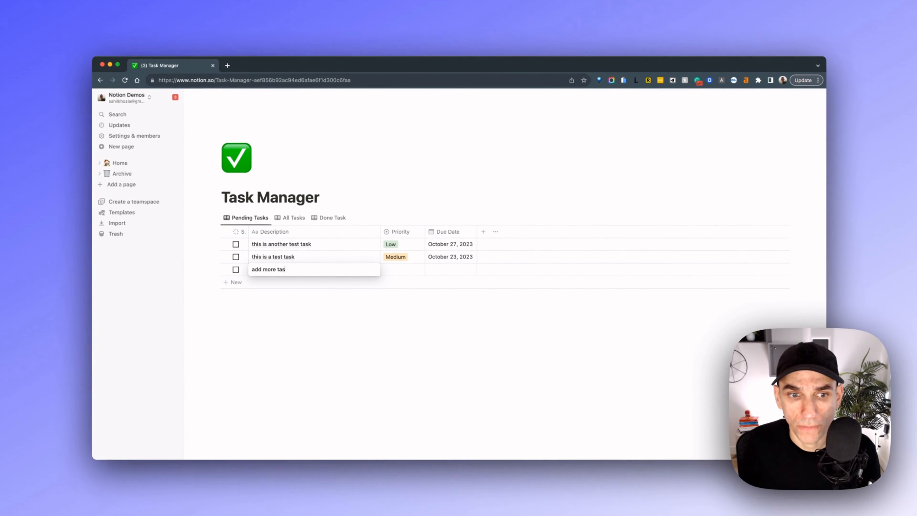
pyautogui.press('Return')
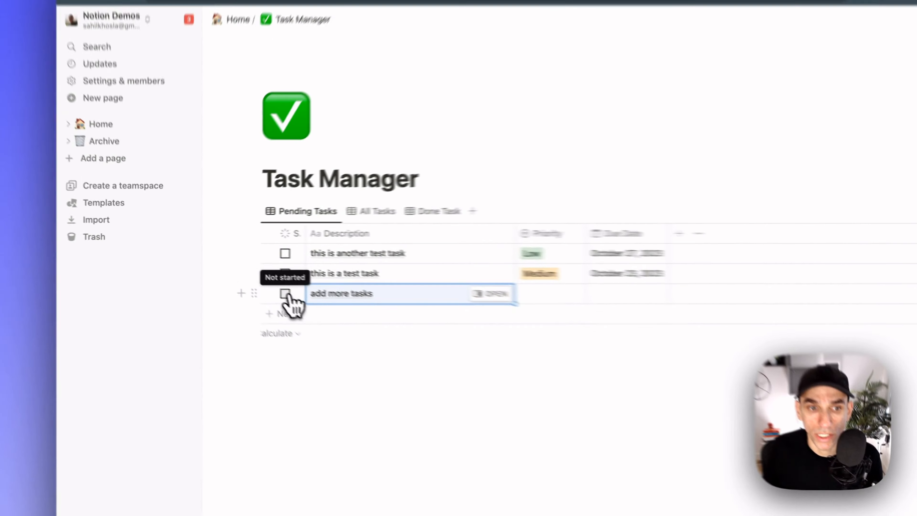
# - Mark the "add more tasks" task as done and open the Done Task view to check it
pyautogui.click(235, 269)
pyautogui.click(467, 211)
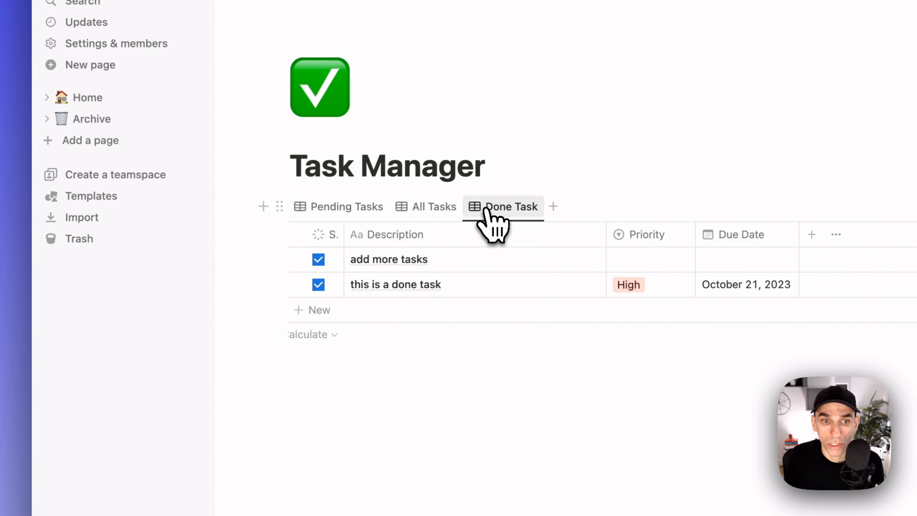